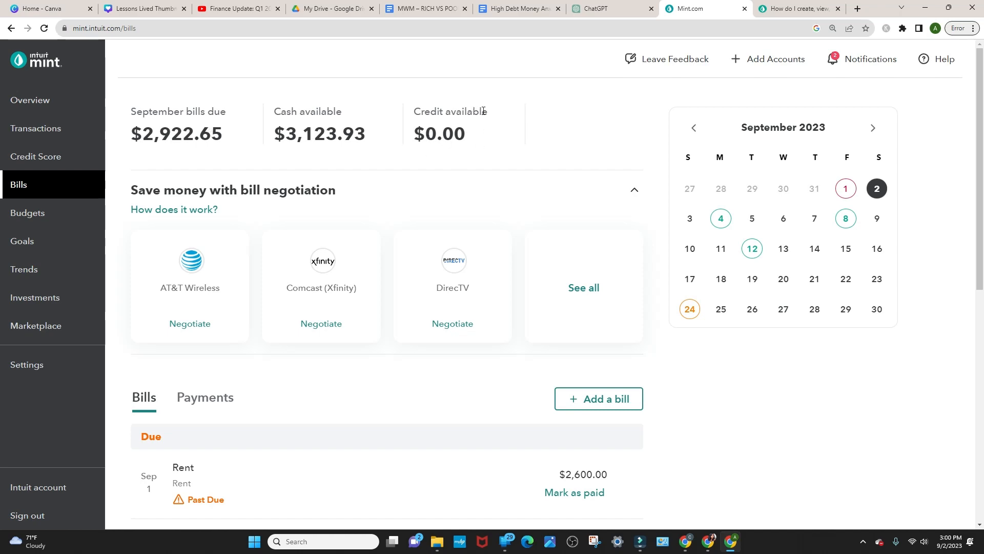
- Check the bills due on September 1, 4, 8, 12, 24 and 9 in the September 2023 bill calendar
scroll(549, 182, down, 2)
scroll(549, 182, up, 2)
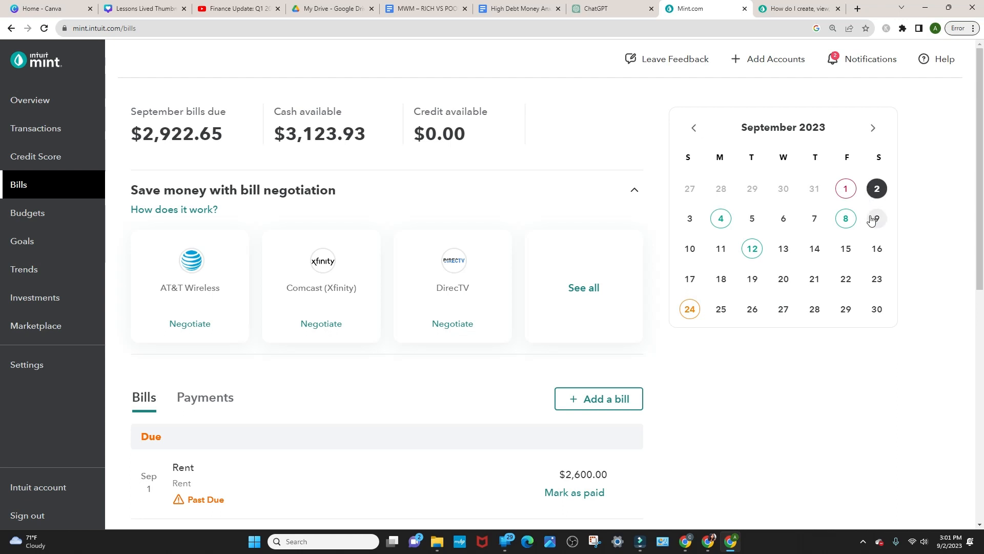
click(847, 191)
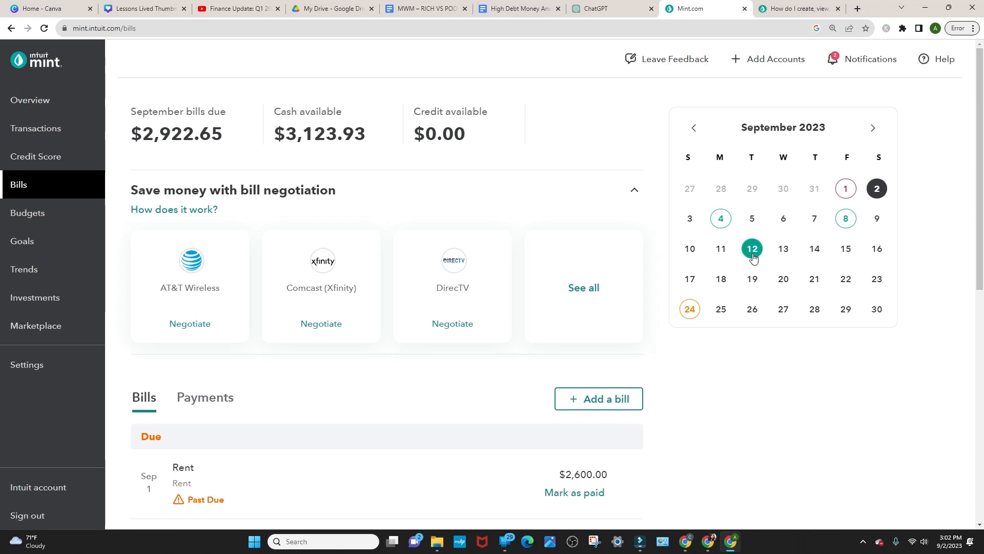
click(723, 218)
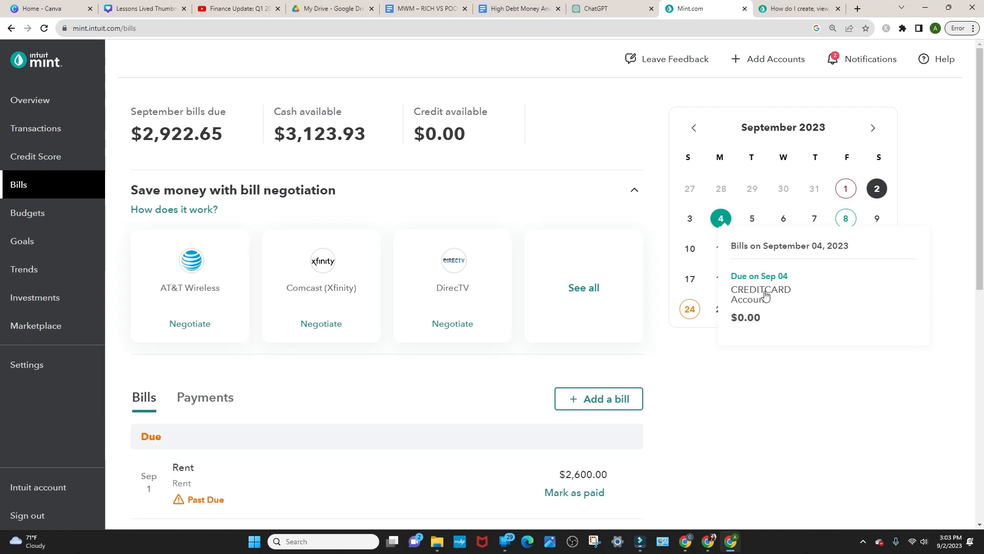
click(936, 194)
click(846, 219)
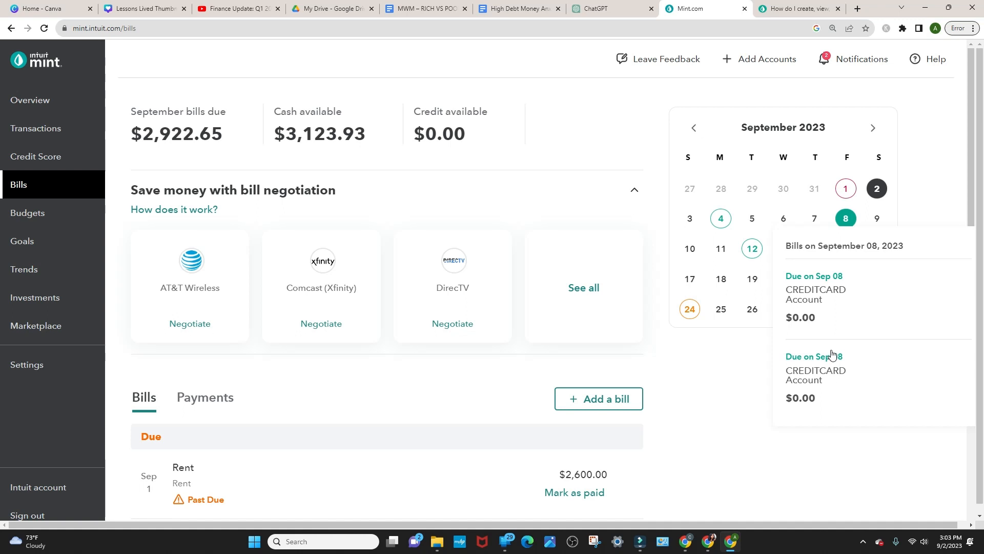
click(749, 251)
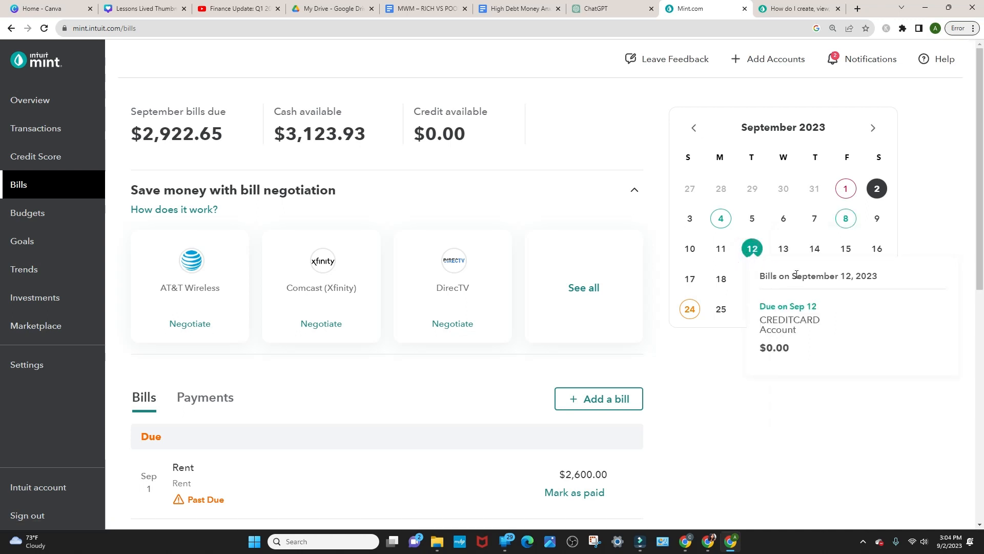
click(947, 212)
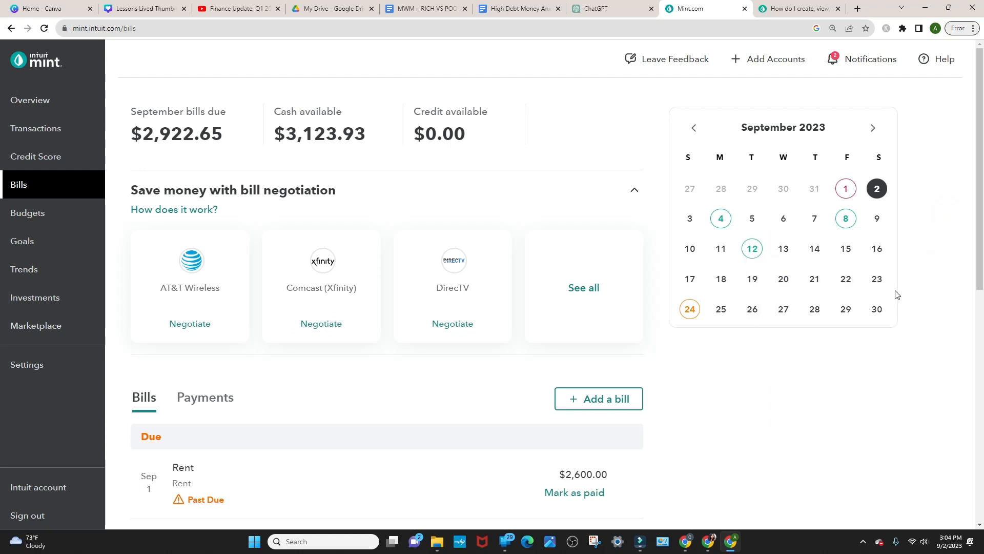
click(693, 316)
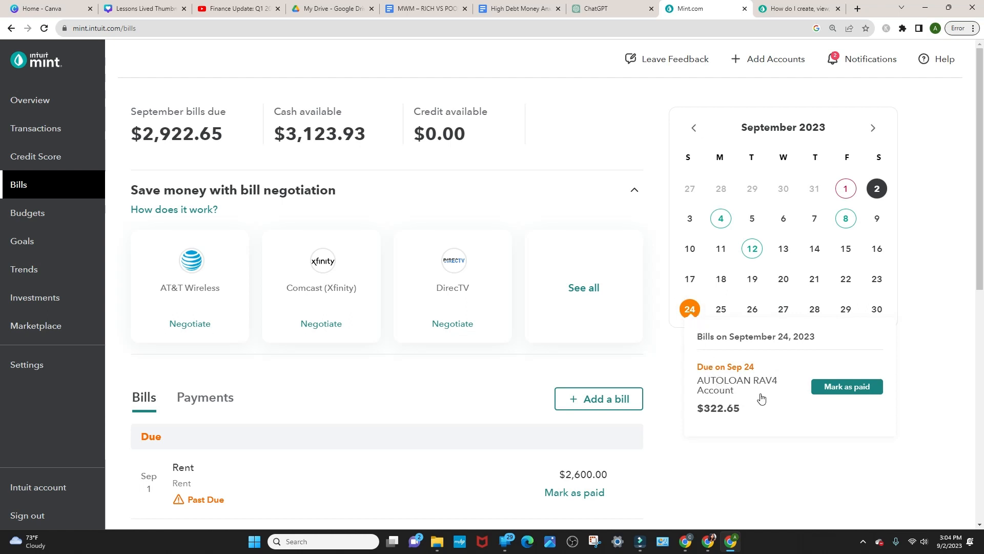
click(913, 297)
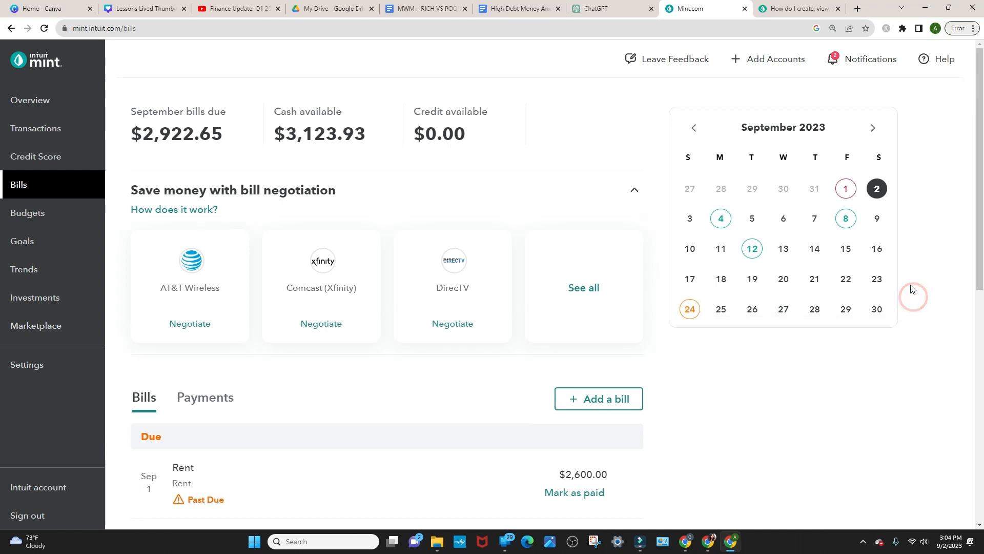
click(876, 228)
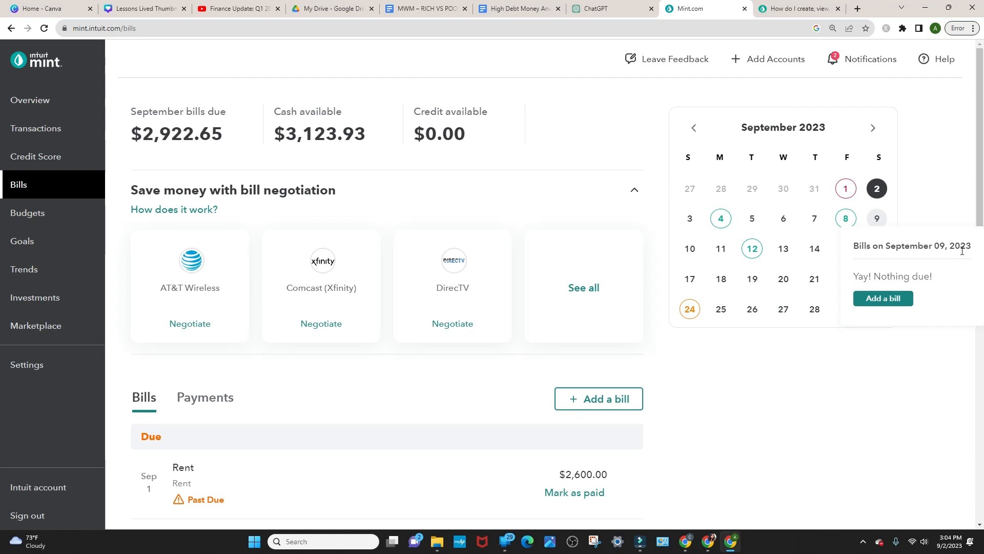
click(920, 172)
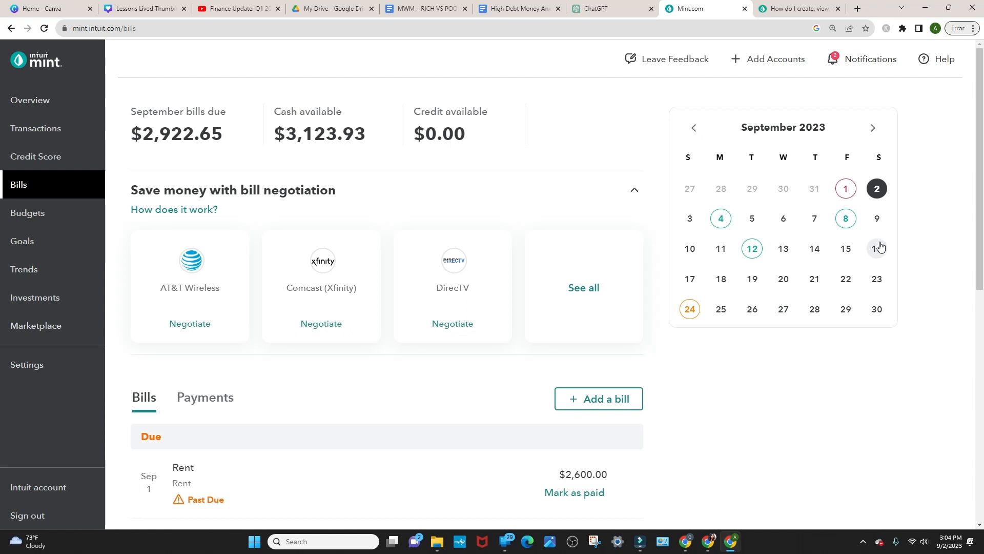
- Review the due and paid entries in the bills list and the list of recent payments
scroll(641, 240, down, 6)
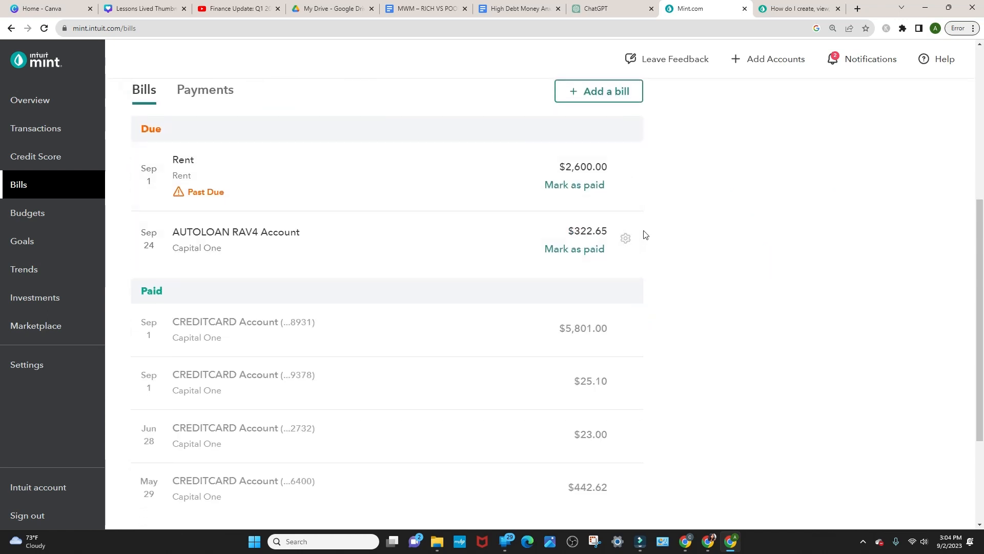
scroll(644, 237, up, 1)
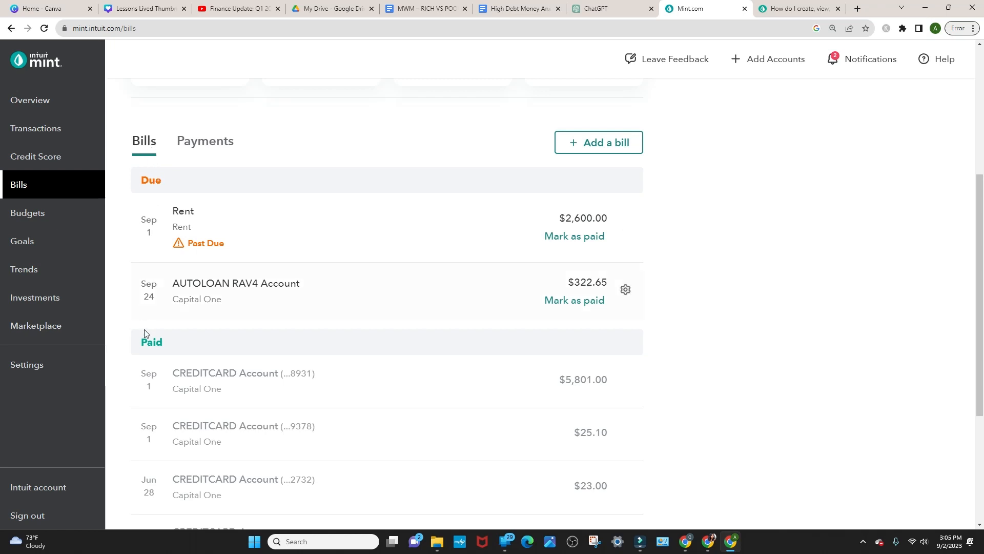
click(190, 146)
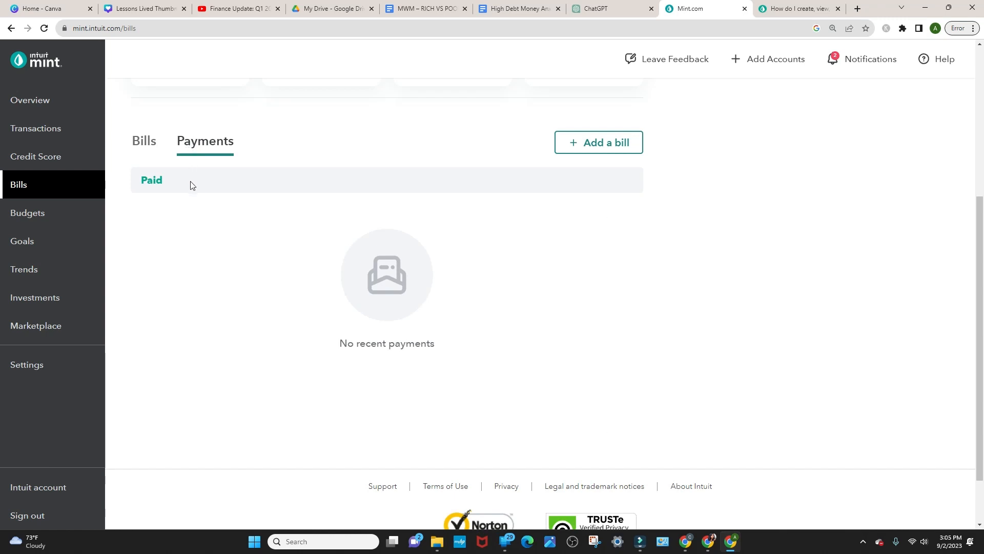
scroll(311, 245, up, 4)
scroll(318, 205, down, 5)
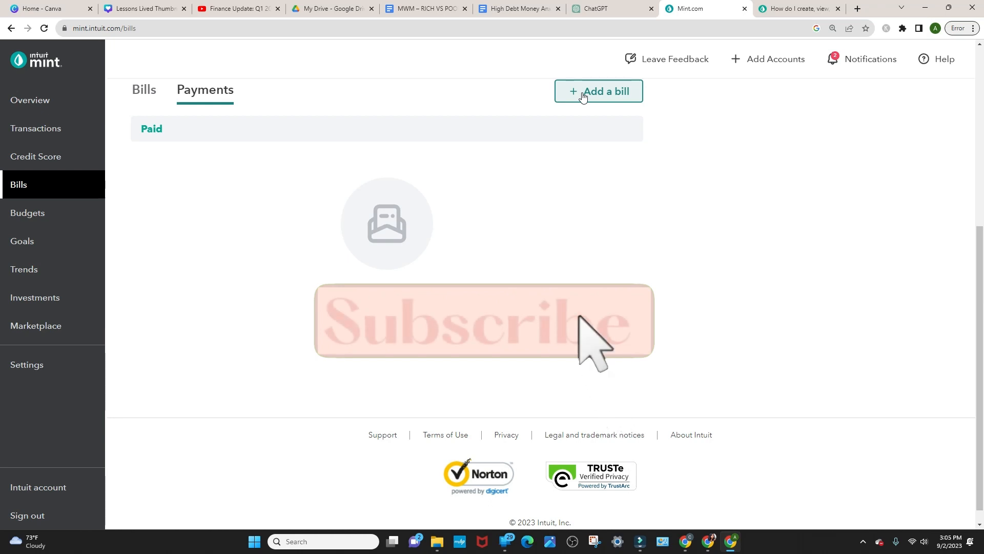
scroll(687, 165, up, 5)
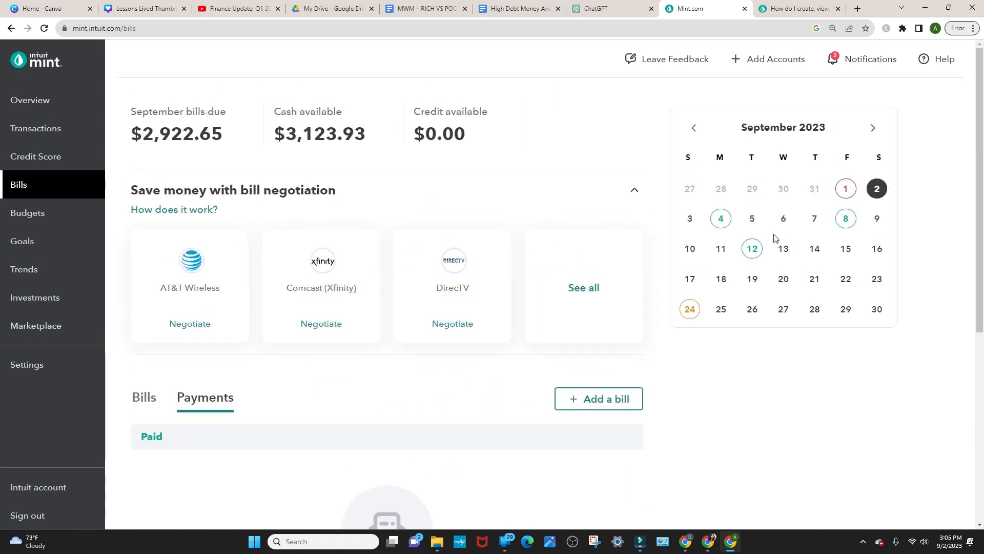
- Start adding a bill, look through the suggested accounts to link, and choose to add an offline bill
scroll(774, 246, down, 3)
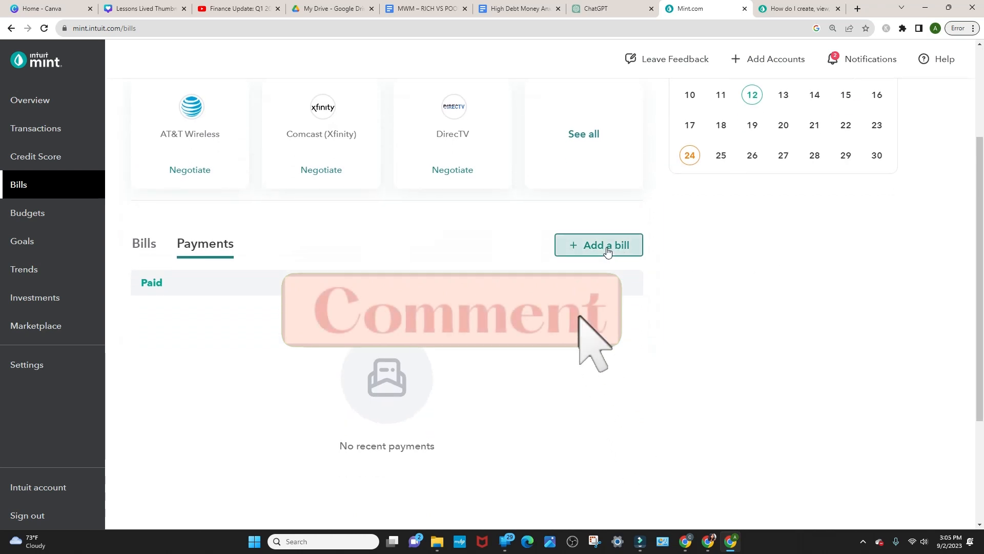
click(609, 252)
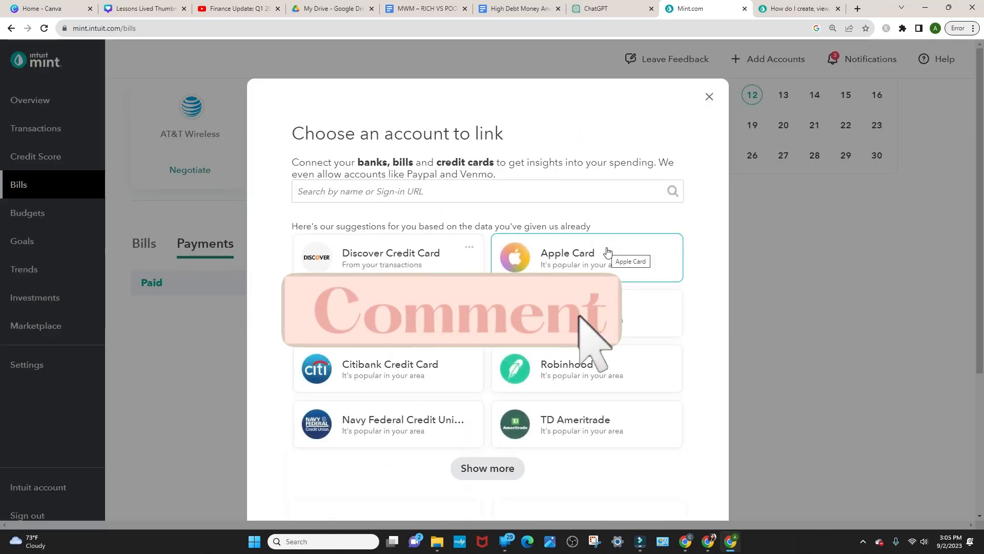
scroll(602, 256, down, 1)
scroll(603, 257, down, 1)
scroll(600, 251, up, 1)
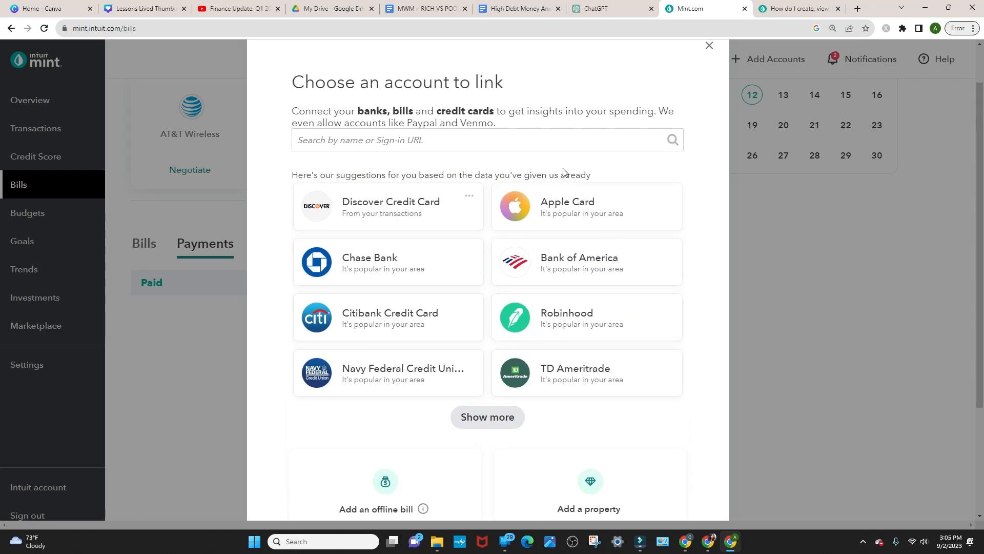
scroll(561, 169, down, 3)
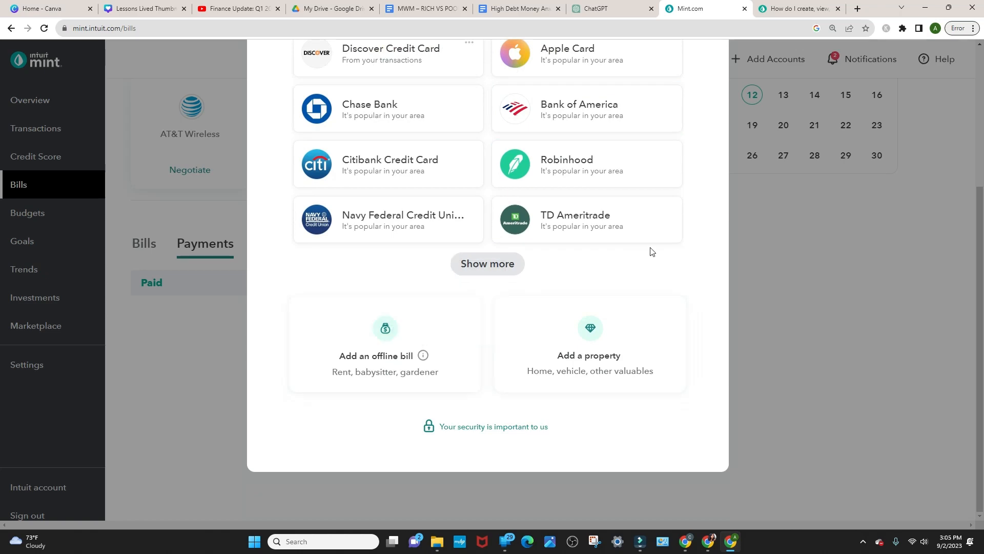
scroll(650, 250, up, 5)
scroll(650, 250, down, 5)
click(389, 367)
- Name the bill "Personal Training", keep its type as Bills & Utilities, and set the amount due to $350
click(458, 214)
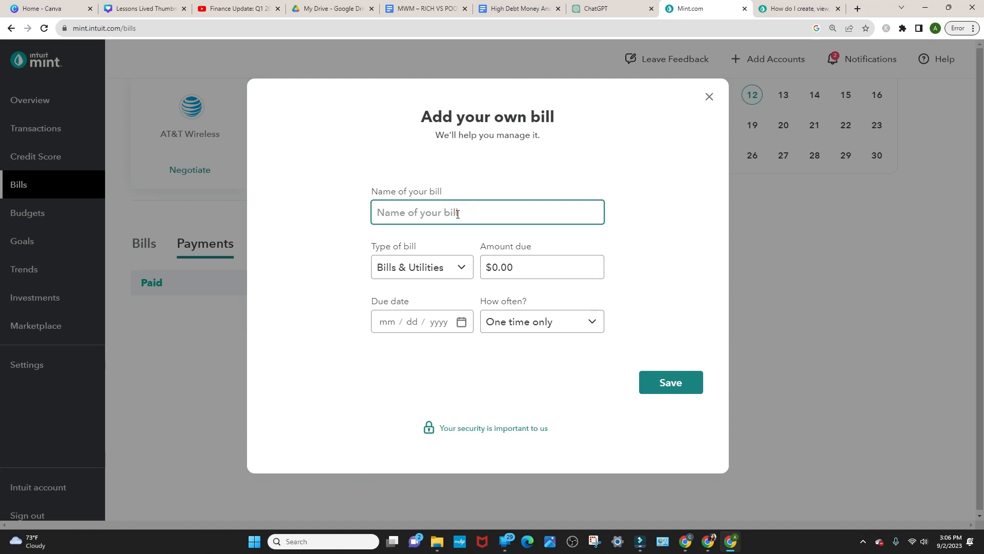
text(Personal Training)
click(461, 267)
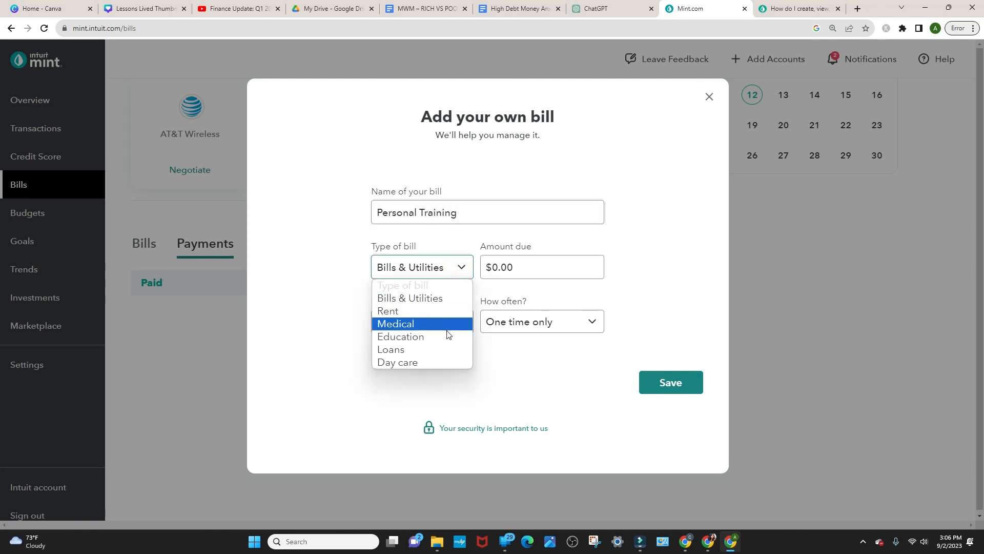
click(445, 297)
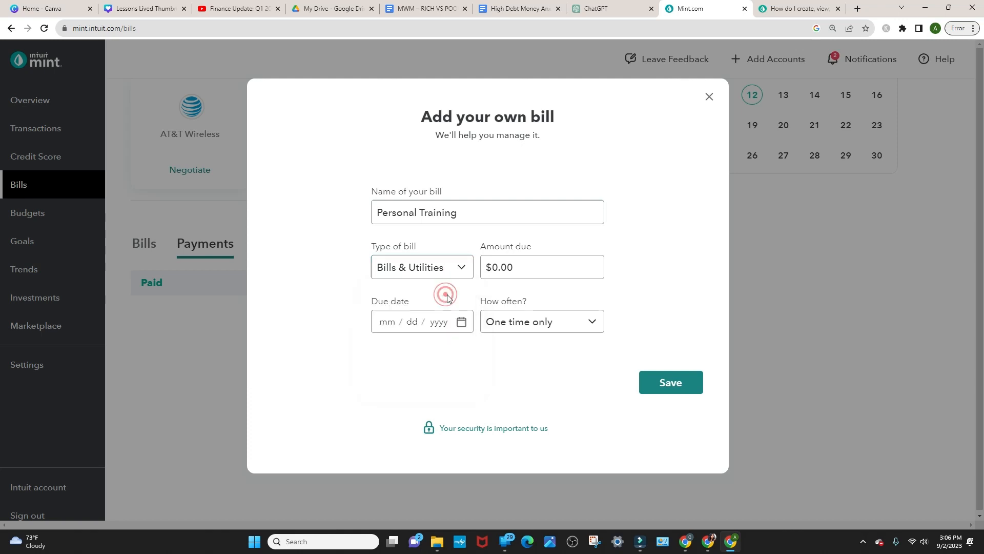
click(520, 265)
text(3)
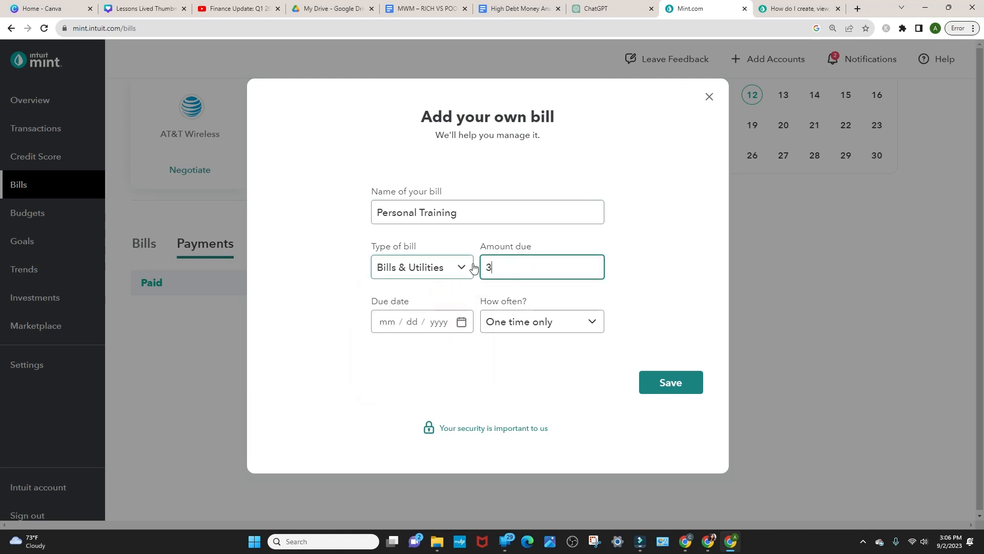
text(50)
- Set the bill's due date to October 2, 2023 and its frequency to Monthly
click(461, 321)
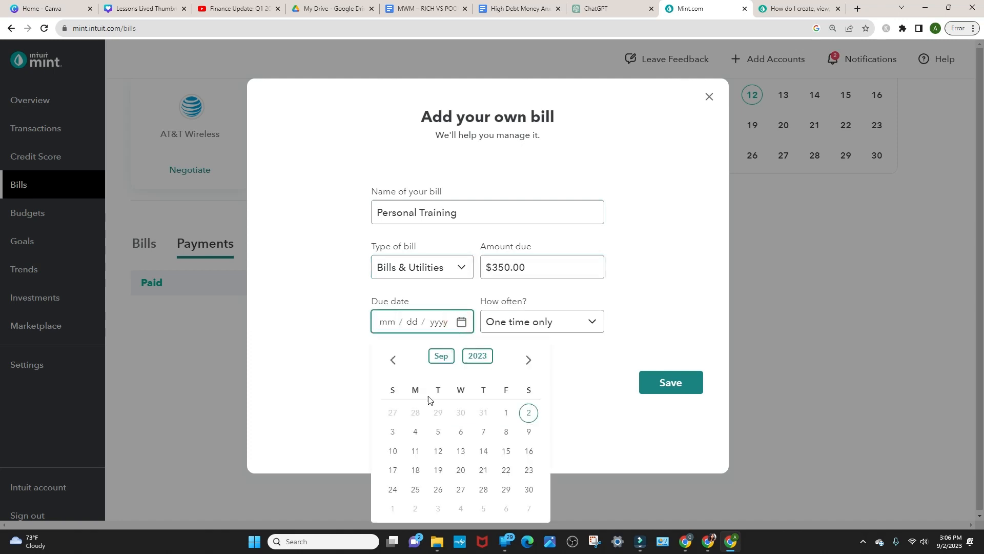
click(528, 360)
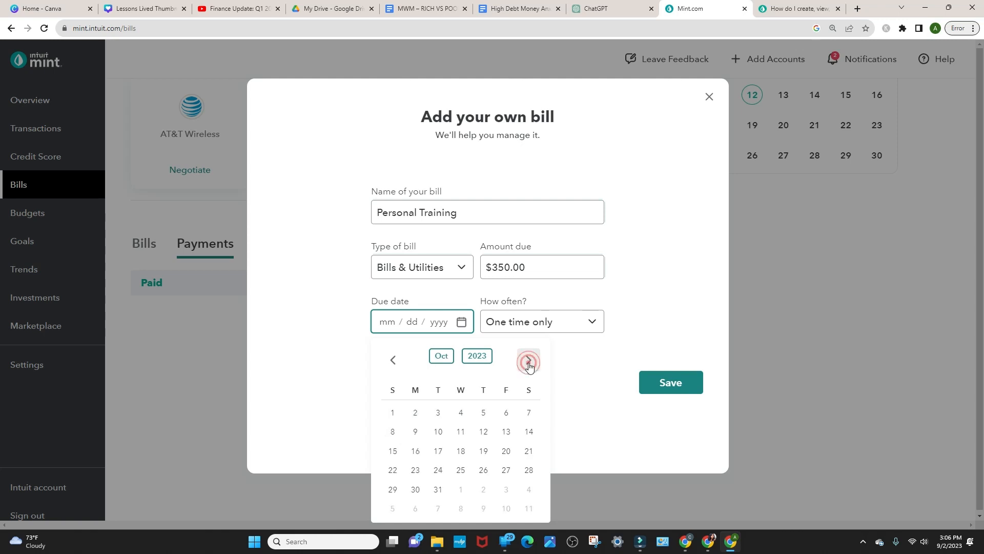
click(416, 413)
click(593, 322)
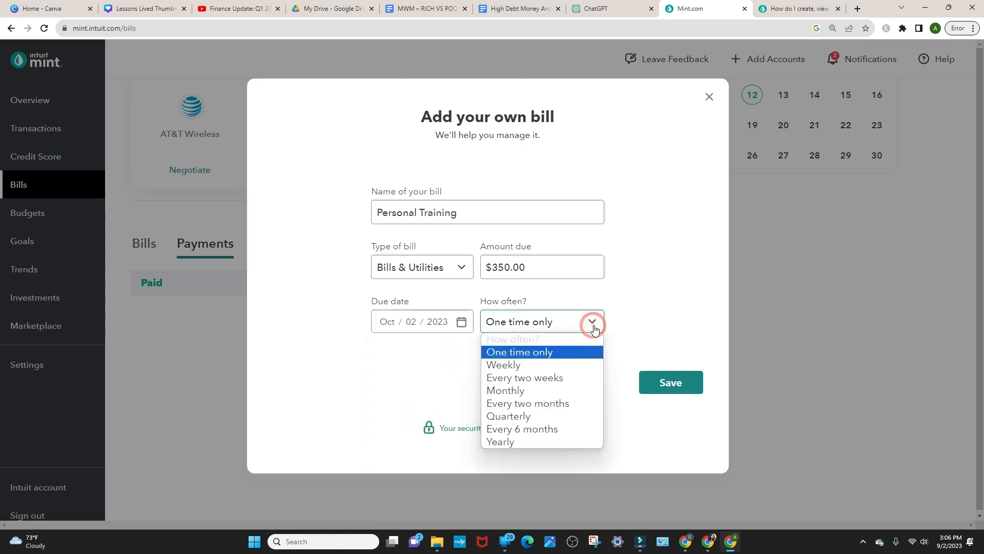
click(582, 365)
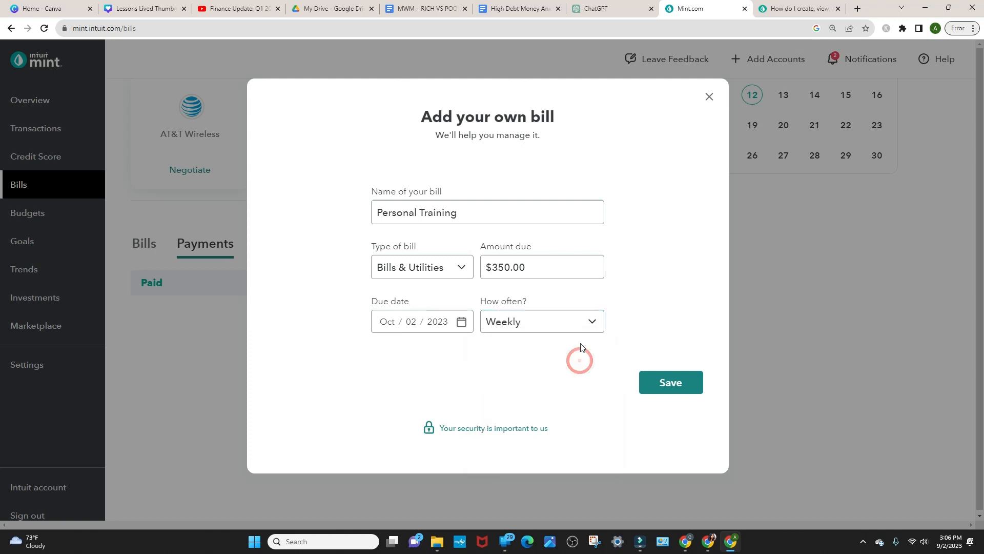
click(588, 324)
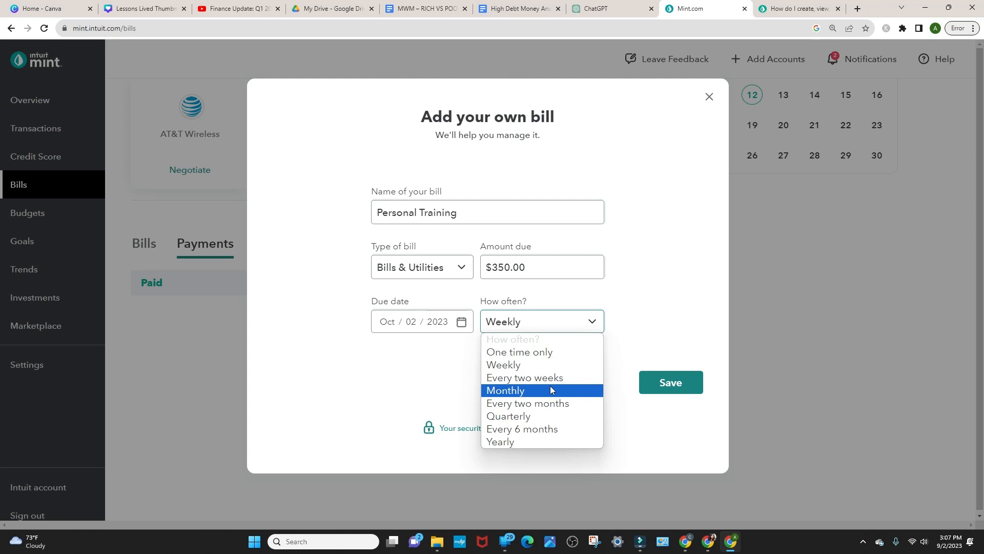
click(551, 389)
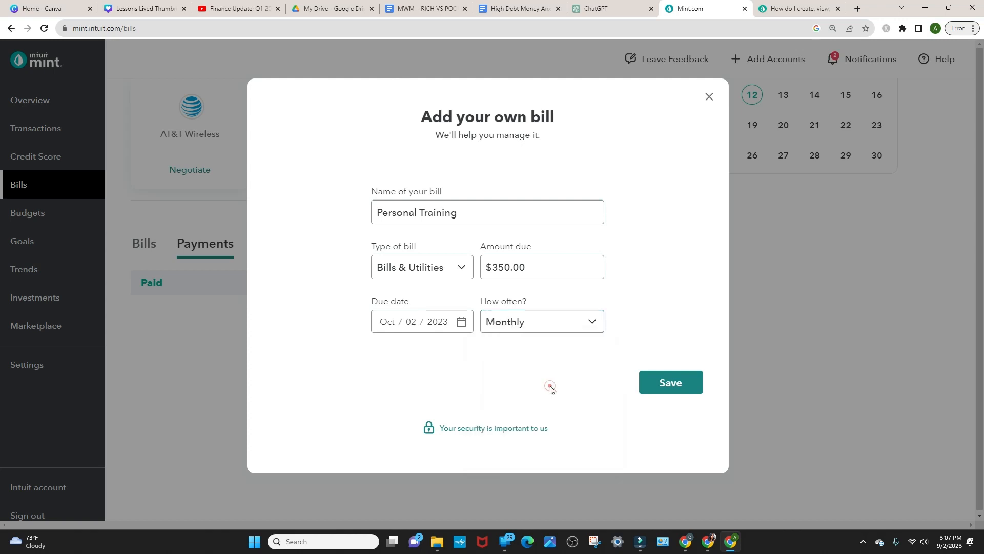
- Save the Personal Training bill and return to the bills page
click(672, 387)
click(680, 383)
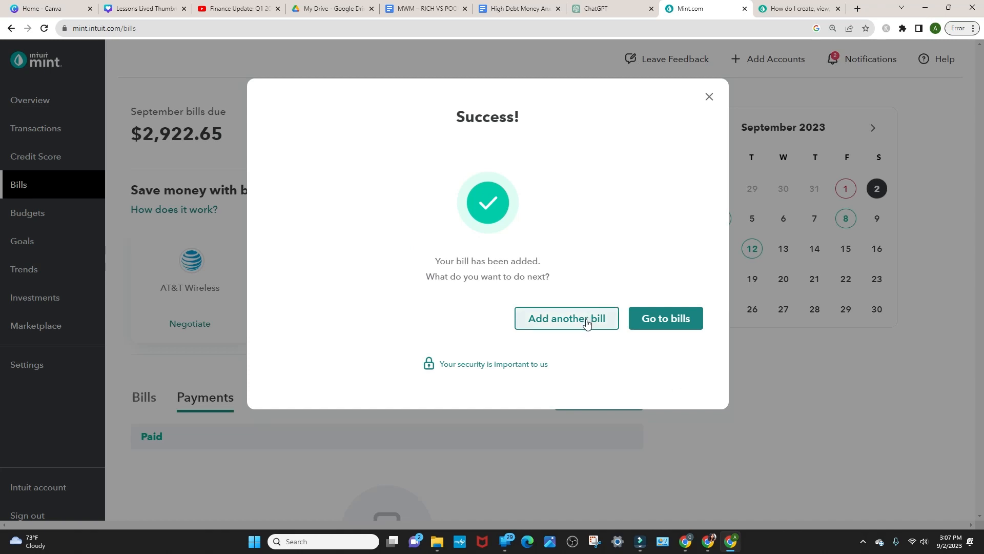
click(673, 322)
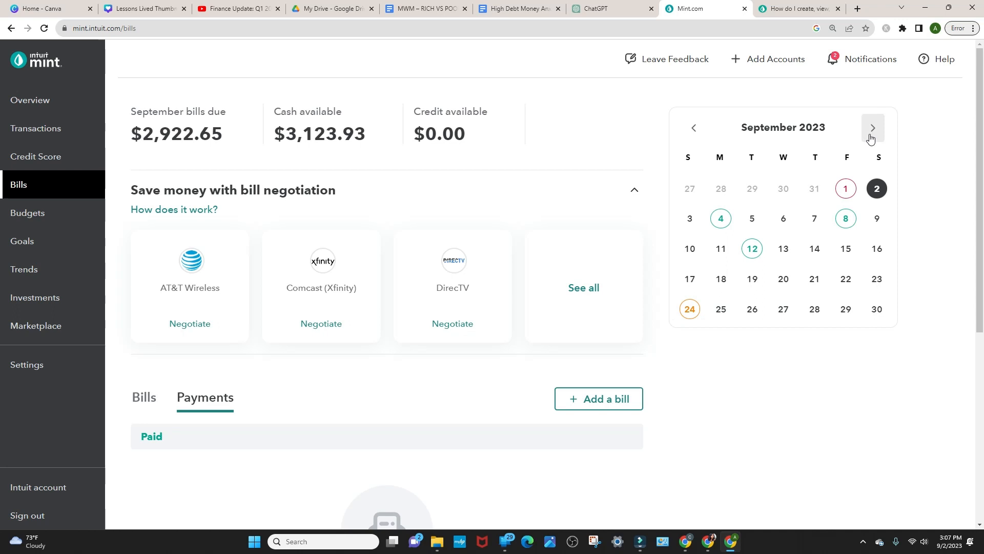
- Compare the September and October 2023 bill calendars and view the bills due on September 2 and October 2
click(873, 131)
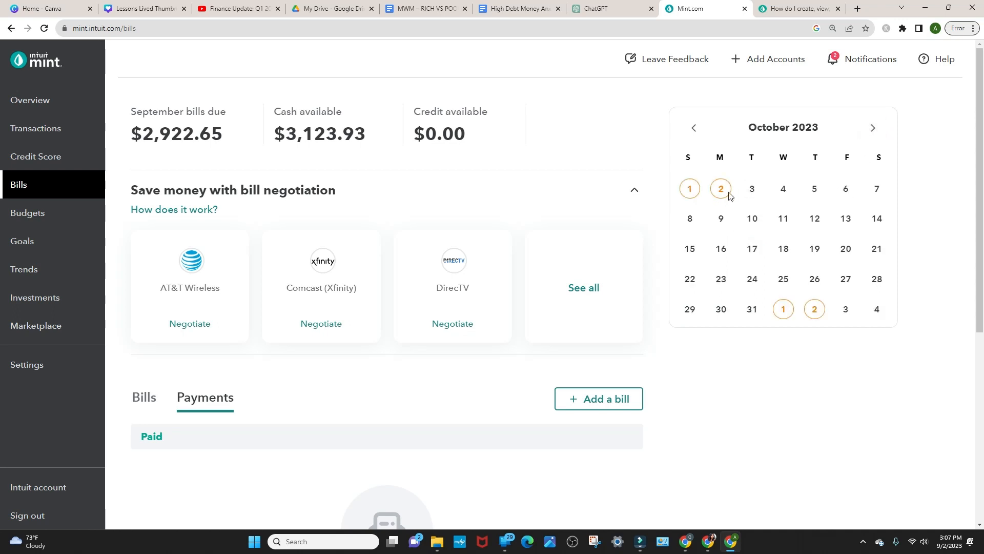
click(695, 133)
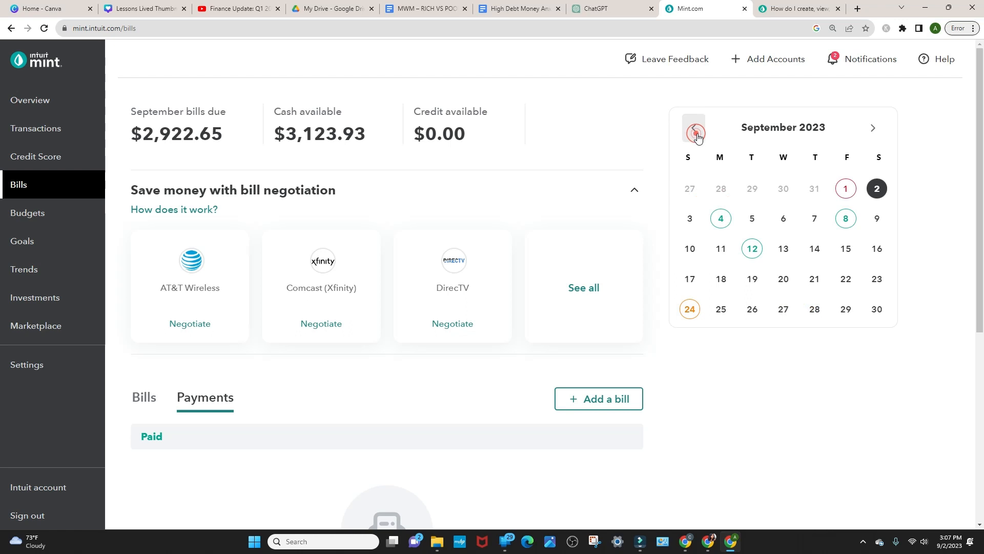
click(878, 189)
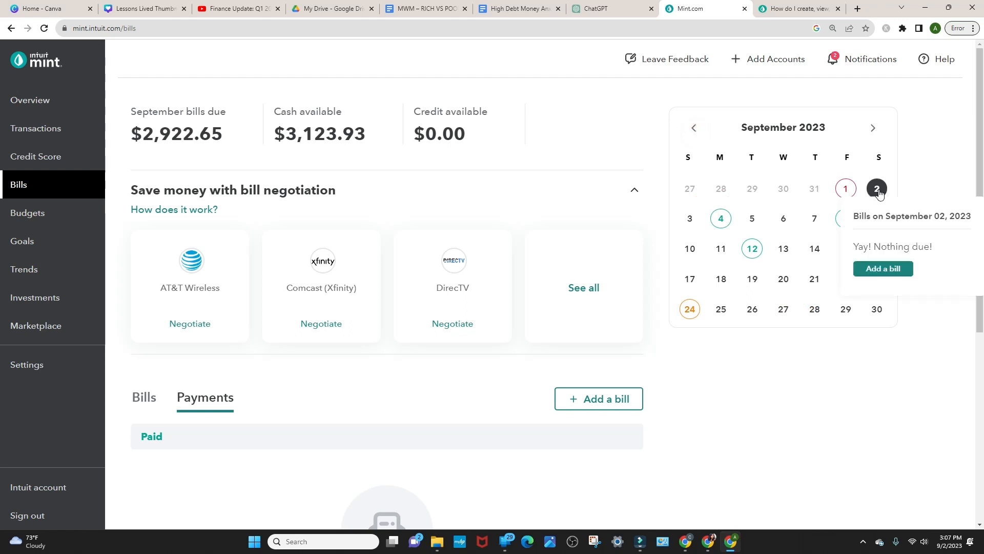
click(873, 127)
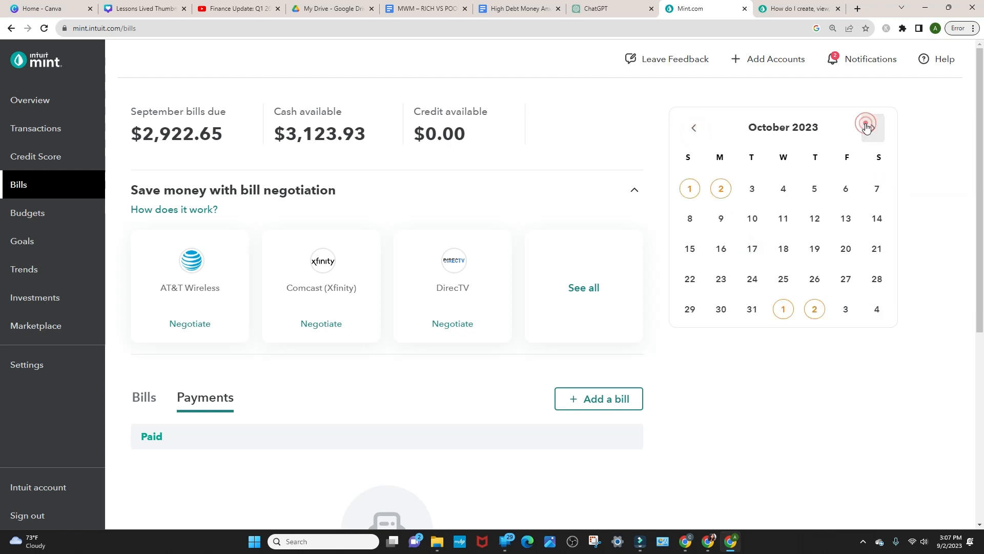
click(727, 194)
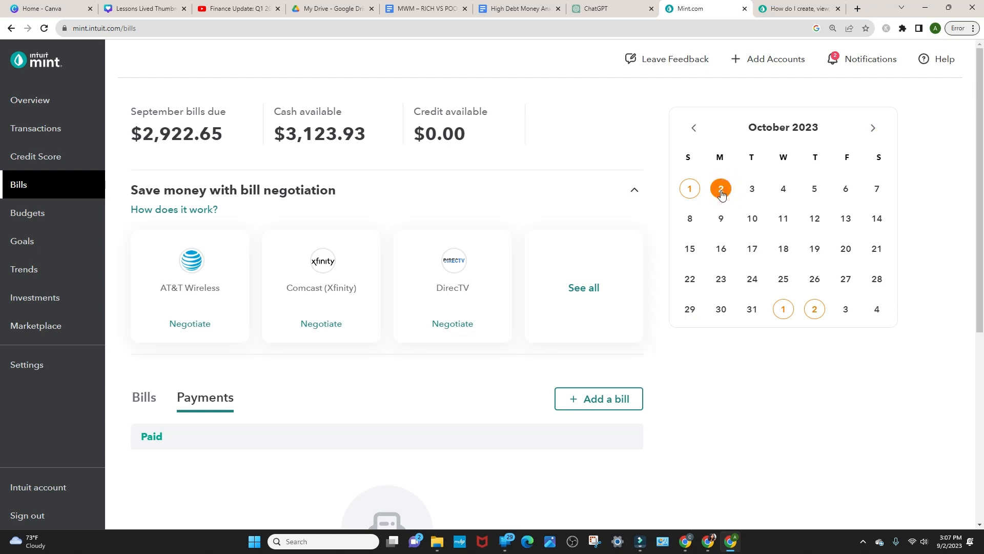
click(722, 194)
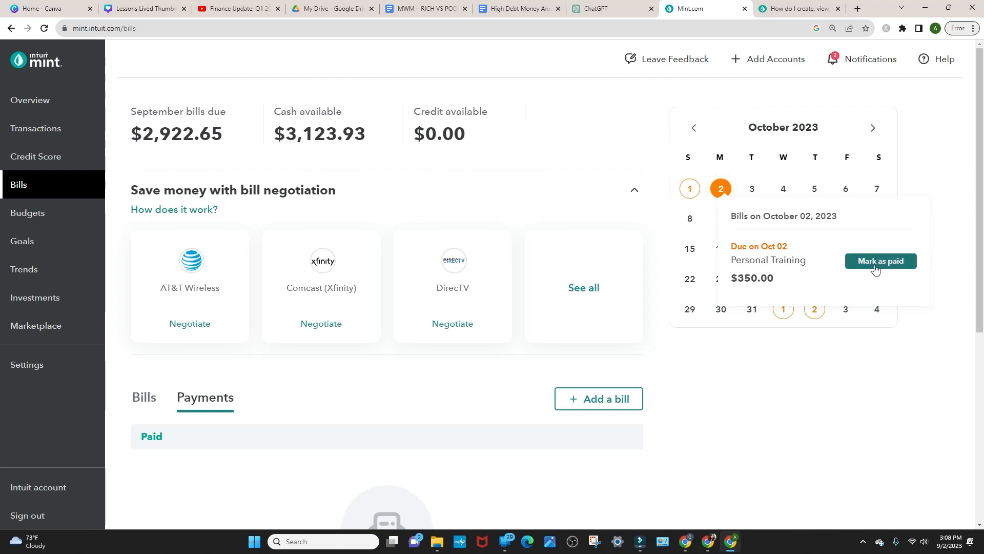
- Mark the Rent bill due September 1 as paid with a different amount of $2,386
click(696, 134)
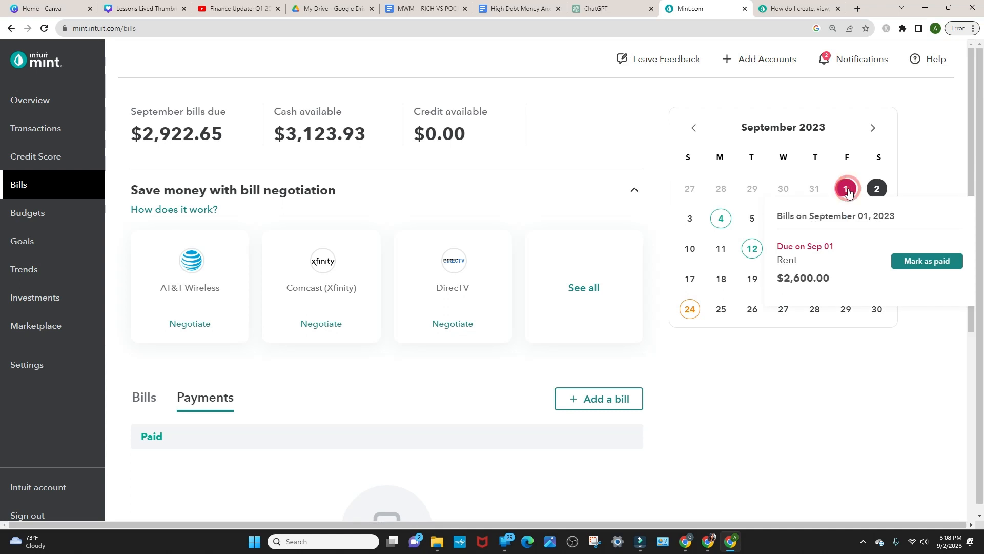
click(922, 263)
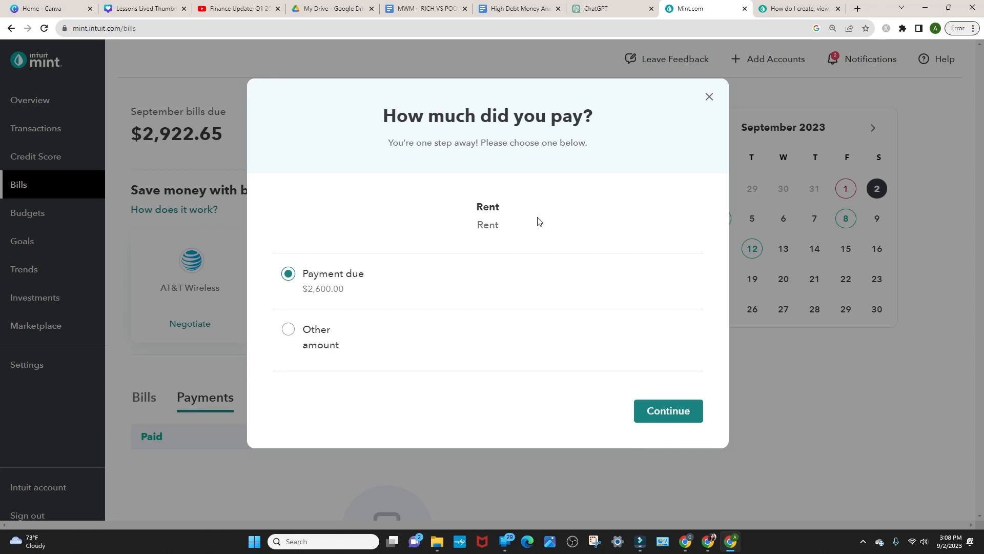
click(289, 330)
click(646, 325)
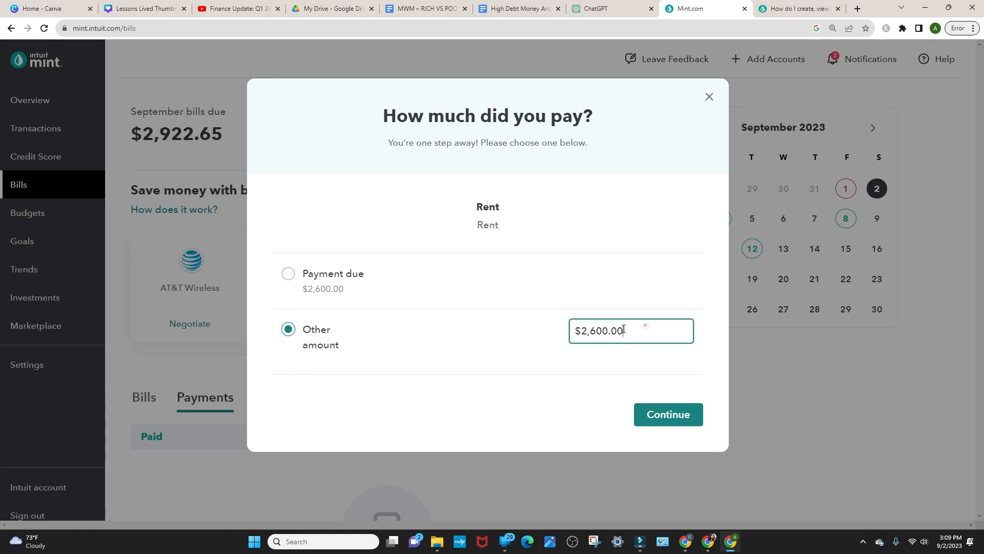
drag(624, 330, 592, 331)
text(386)
click(676, 412)
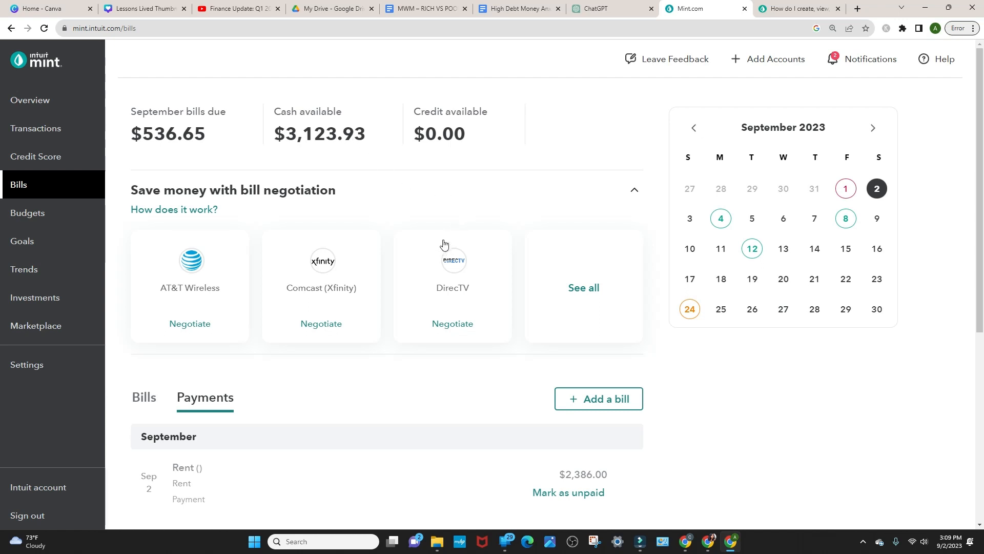
- Review the recorded Rent payment in the payments list and mark it as unpaid
scroll(443, 248, down, 2)
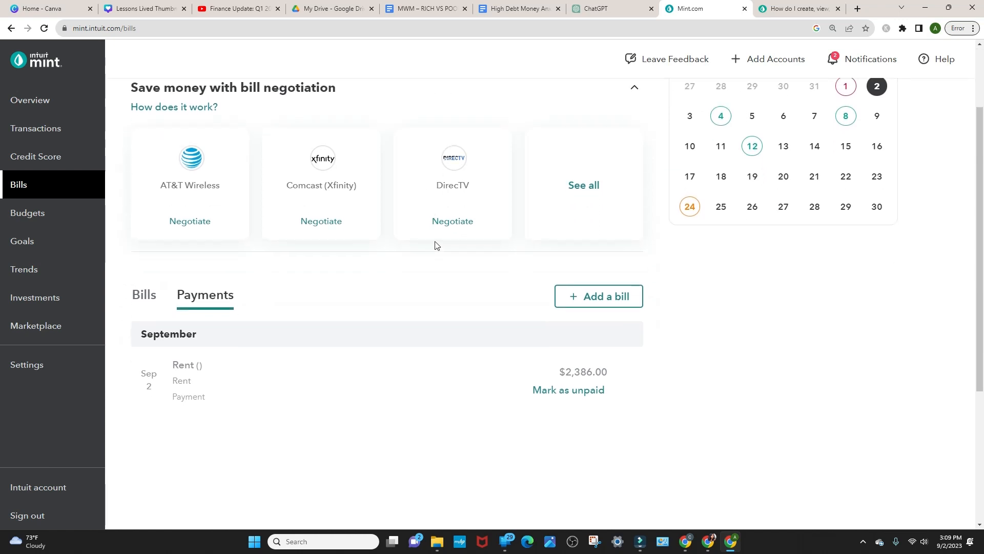
scroll(433, 245, up, 2)
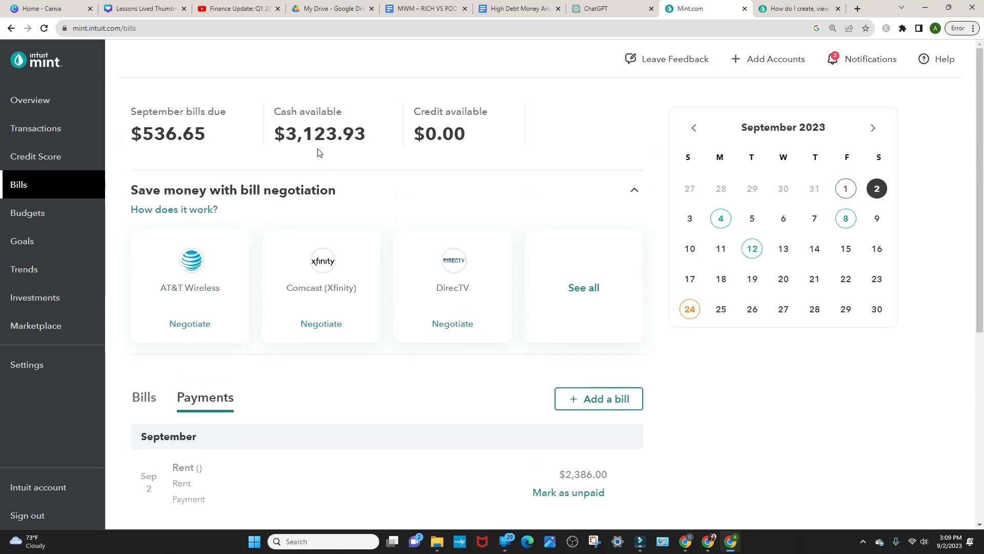
scroll(382, 213, down, 2)
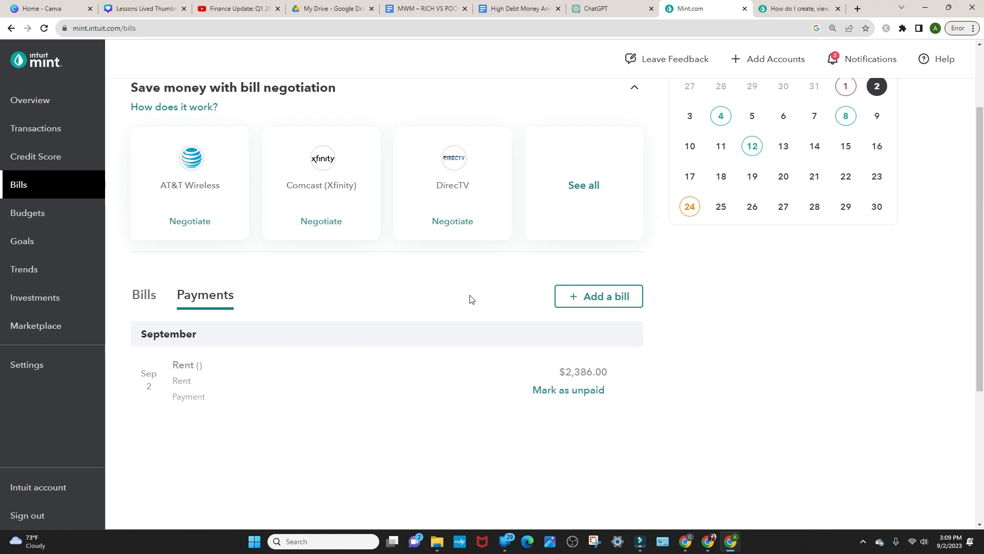
click(589, 390)
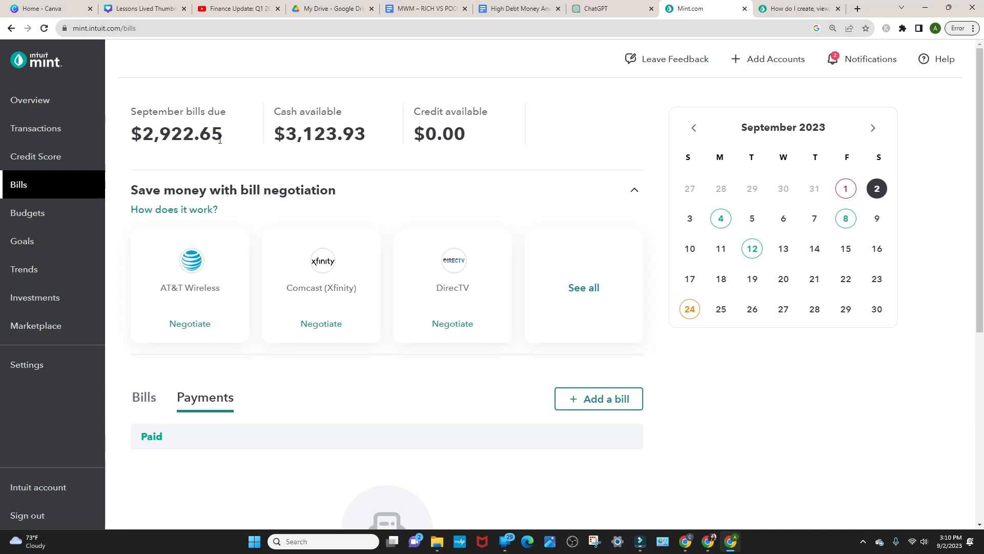
- Show the bills list and look through its due and paid bills
scroll(359, 169, down, 2)
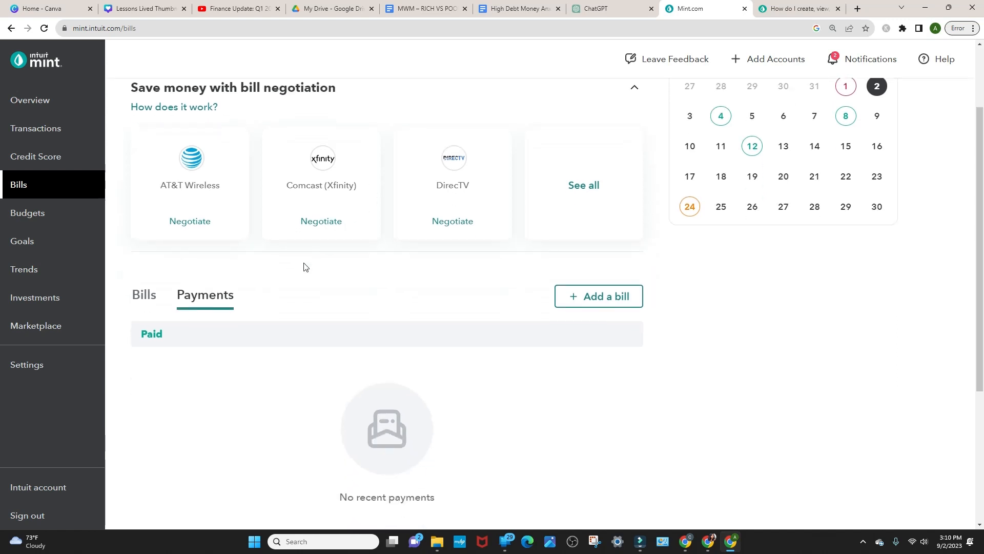
click(145, 303)
scroll(249, 319, down, 1)
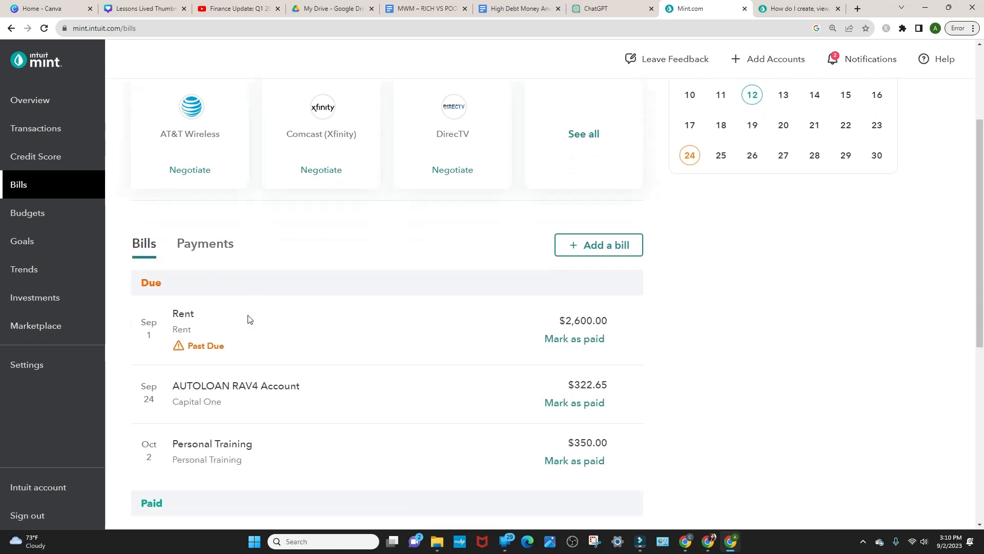
scroll(248, 319, down, 1)
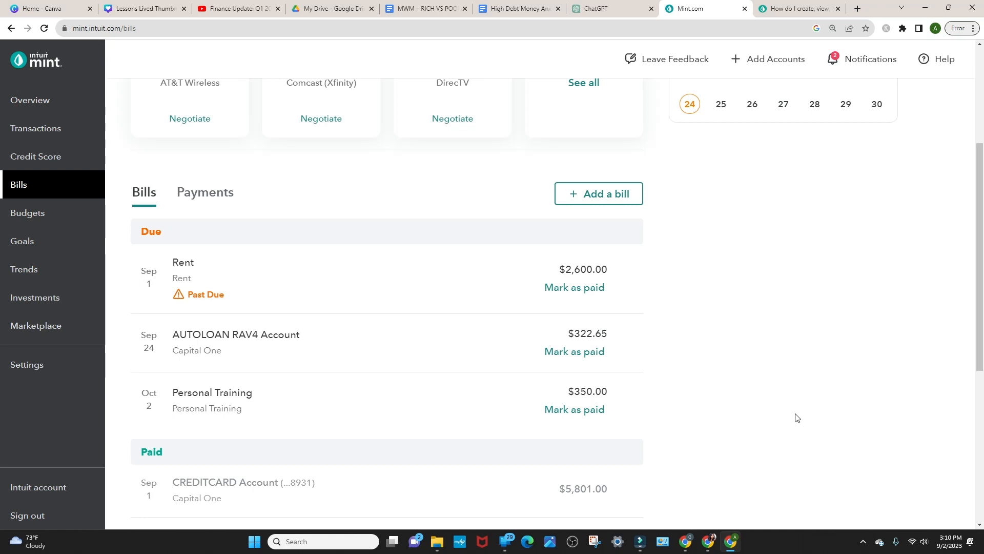
scroll(759, 303, down, 6)
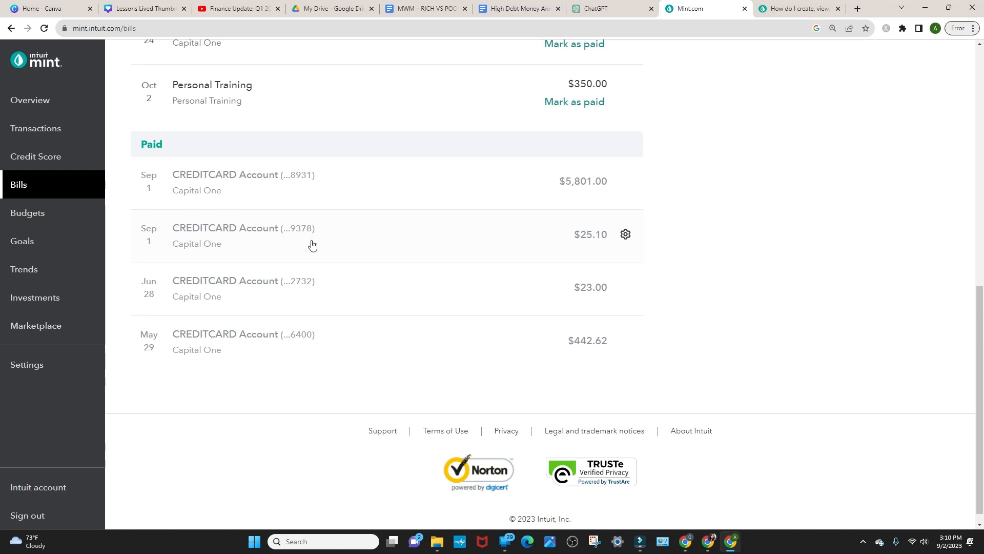
scroll(312, 245, up, 8)
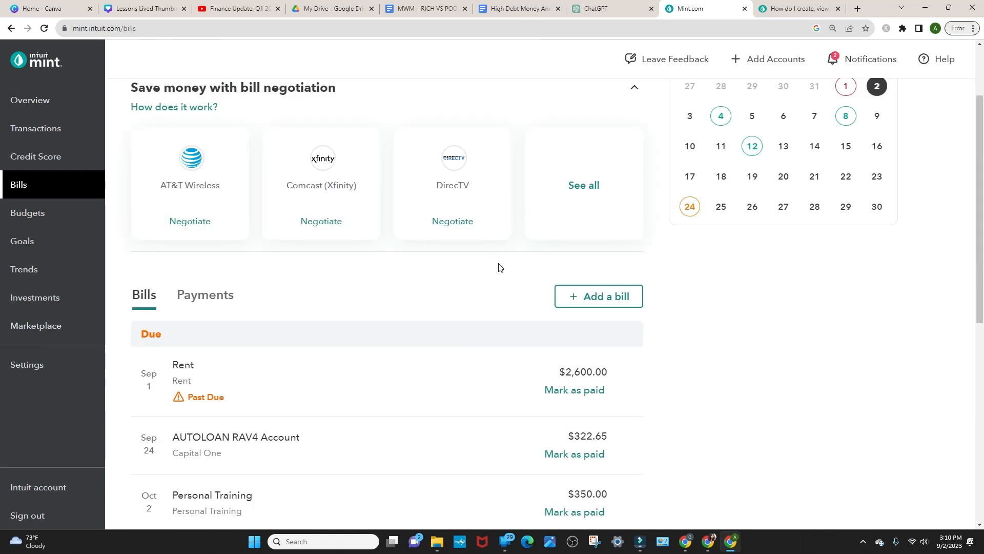
- Open the Rent bill's details for editing and set its amount due to $2,386
scroll(564, 303, down, 1)
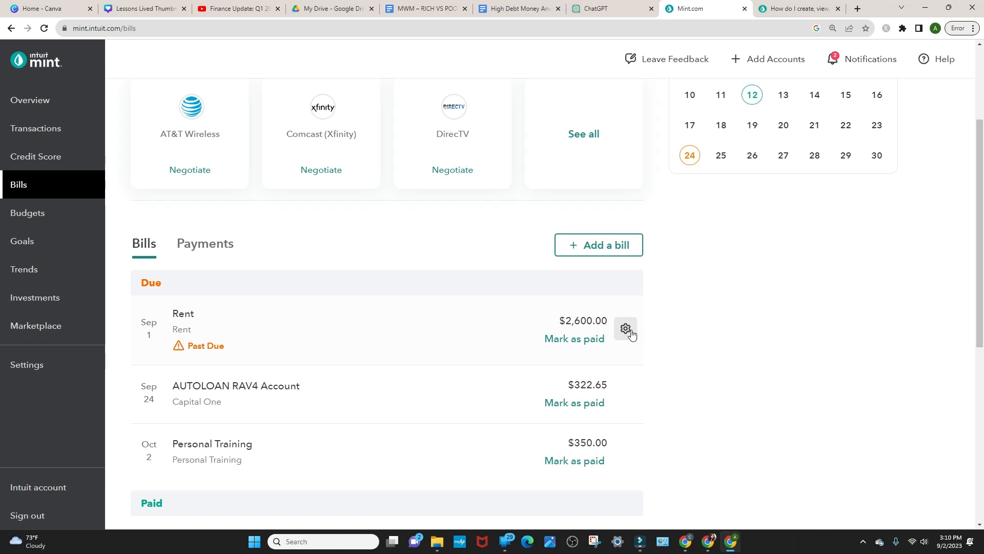
scroll(630, 335, down, 2)
click(625, 228)
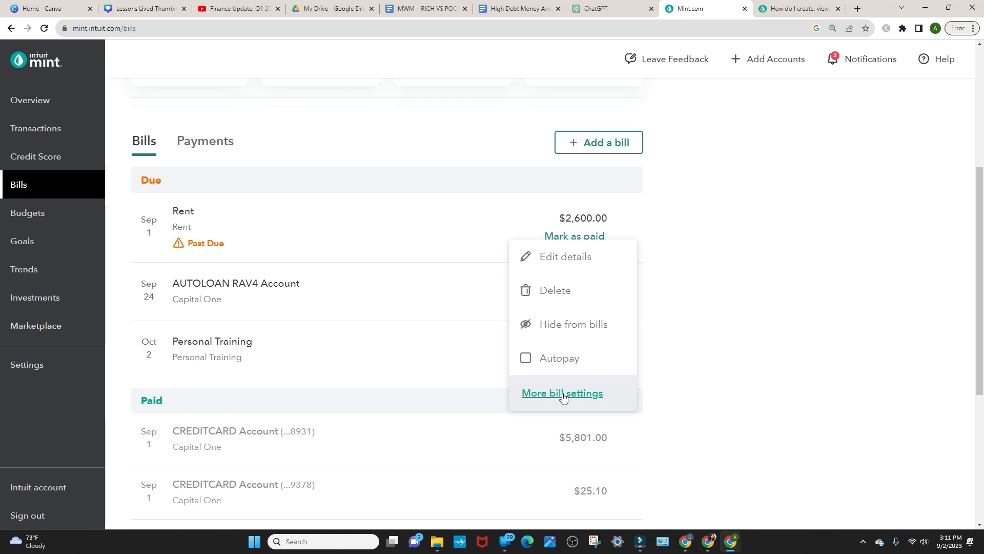
click(579, 262)
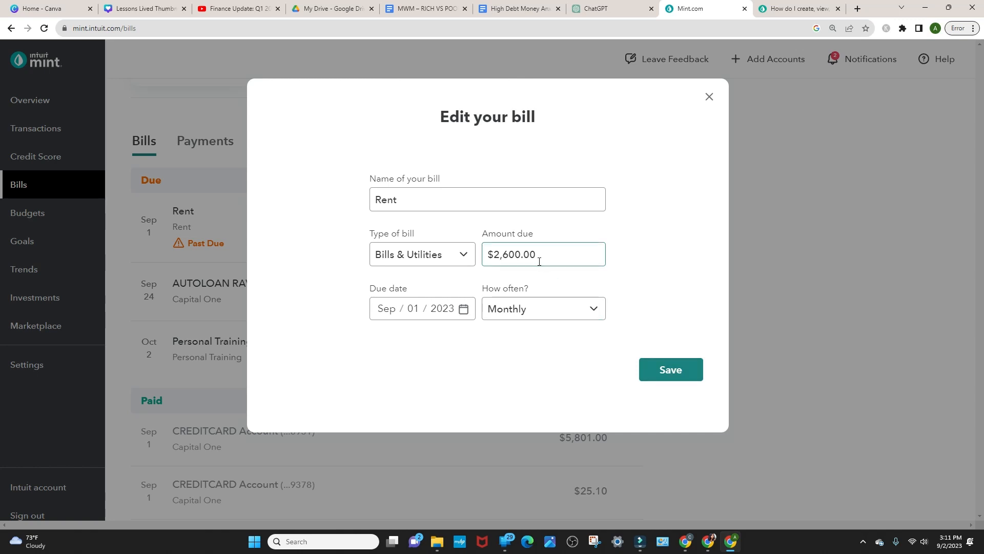
drag(521, 255, 505, 252)
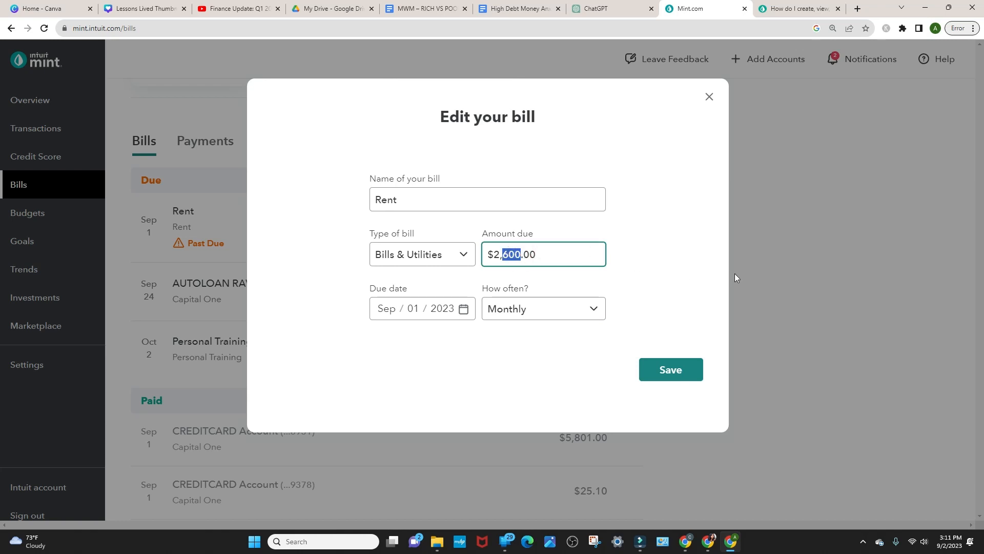
text(2386)
- Look through the available types for the Rent bill and close its details without saving
click(464, 255)
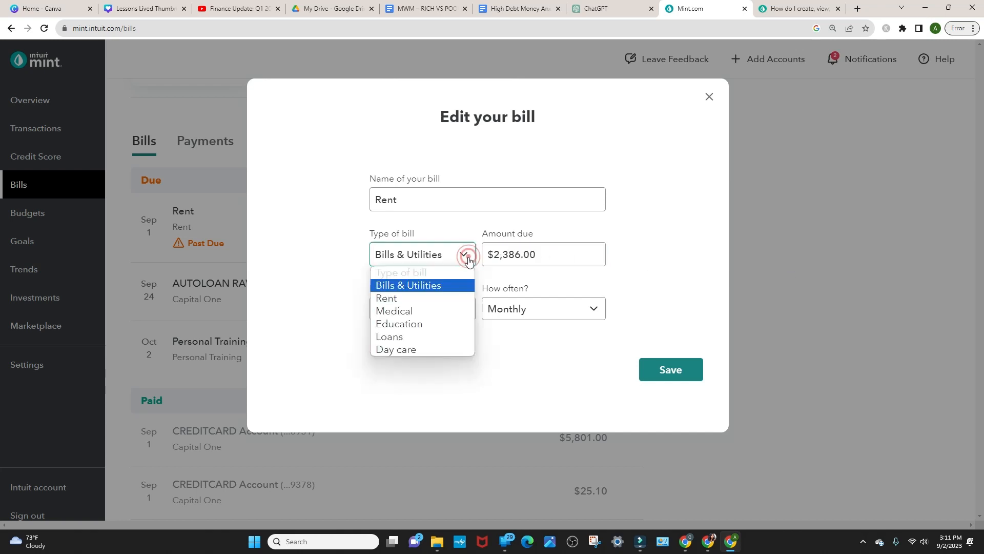
click(318, 218)
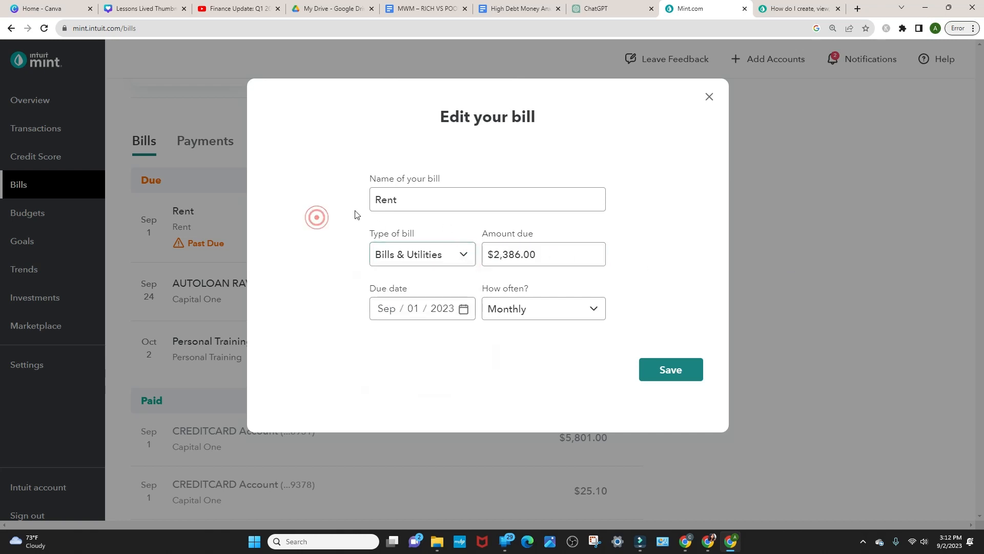
click(379, 205)
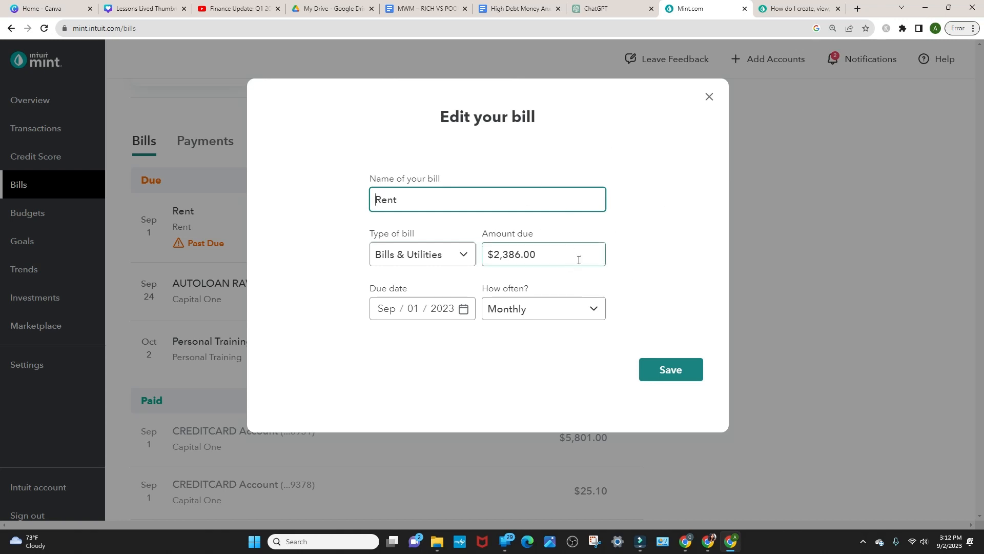
click(714, 99)
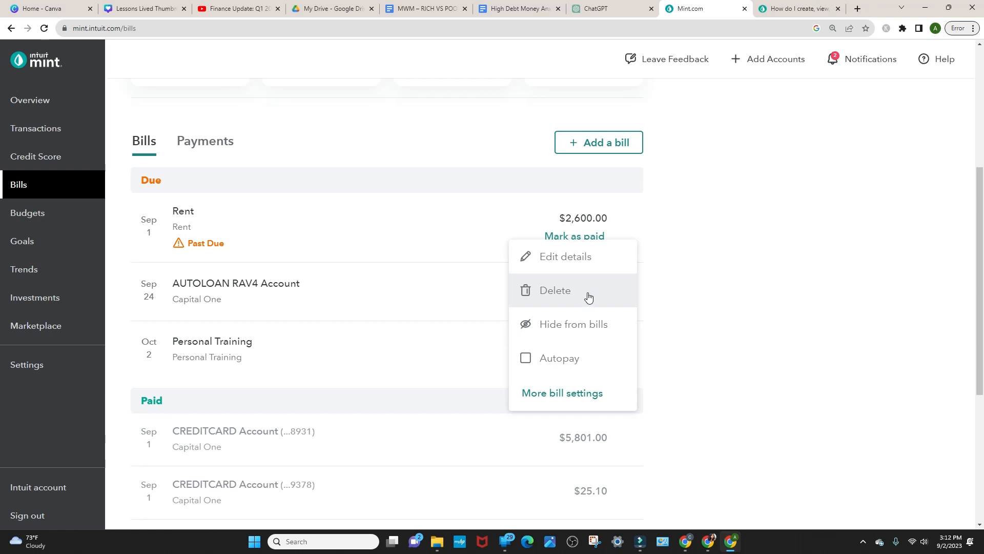
- Start deleting the Rent bill, try out DELETE as the confirmation text, and cancel the deletion
click(595, 291)
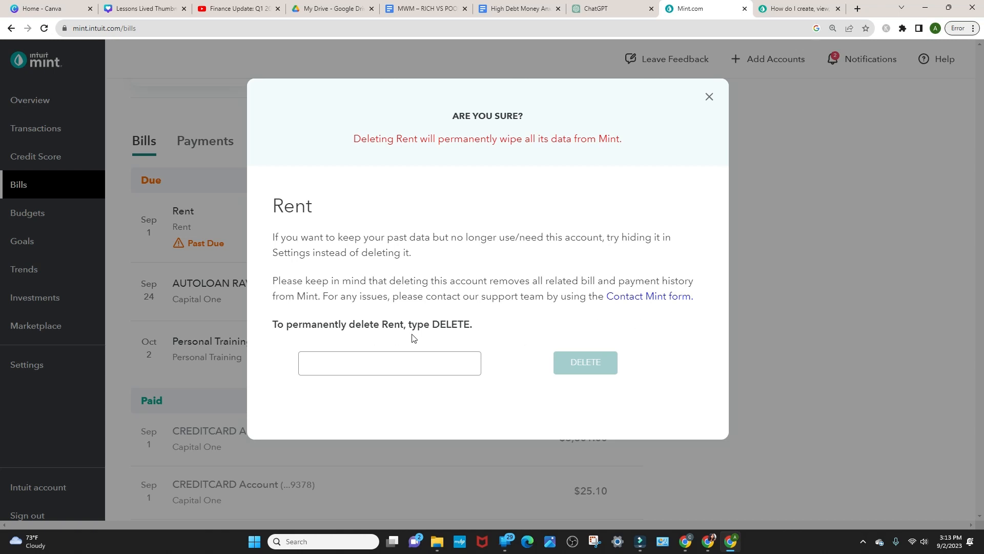
click(421, 359)
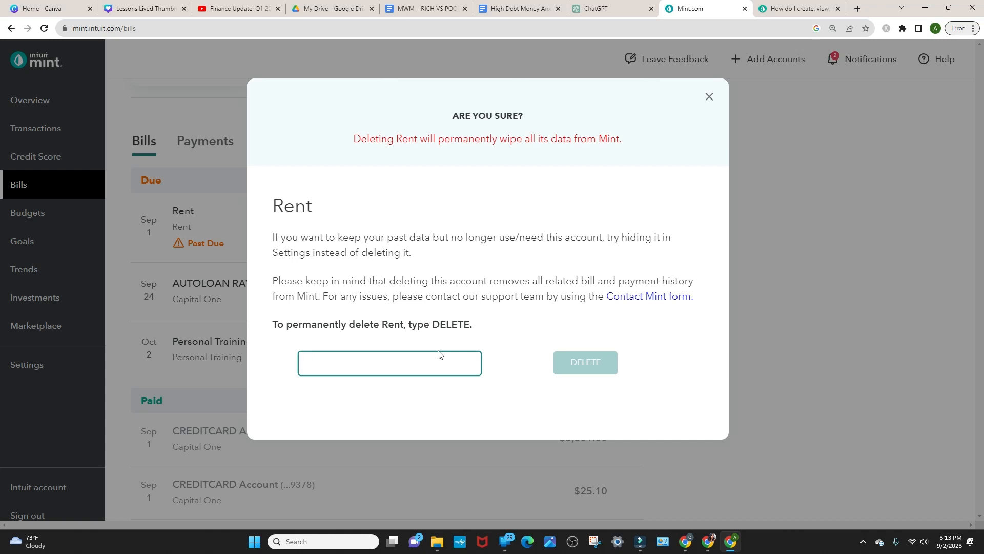
text(DELETE)
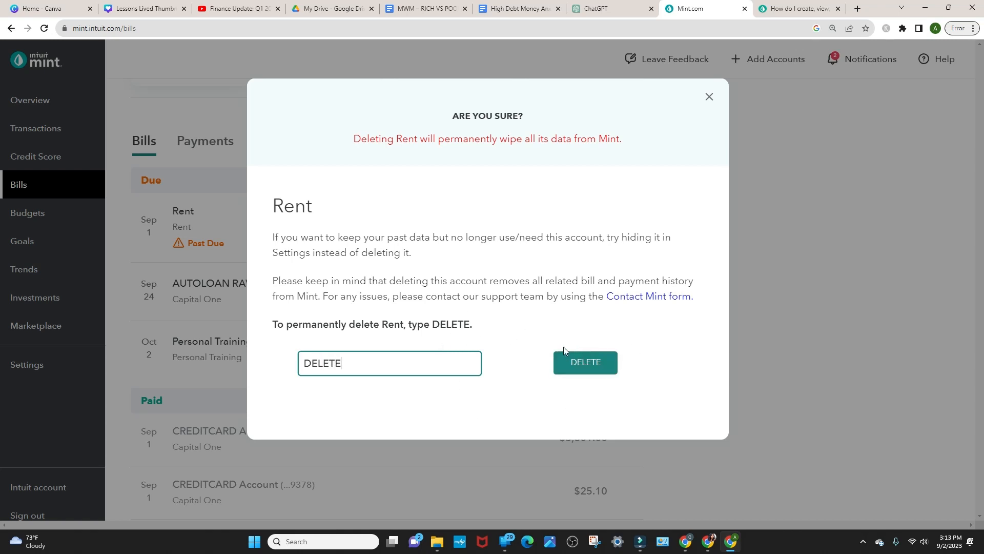
double_click(373, 368)
key(BackSpace)
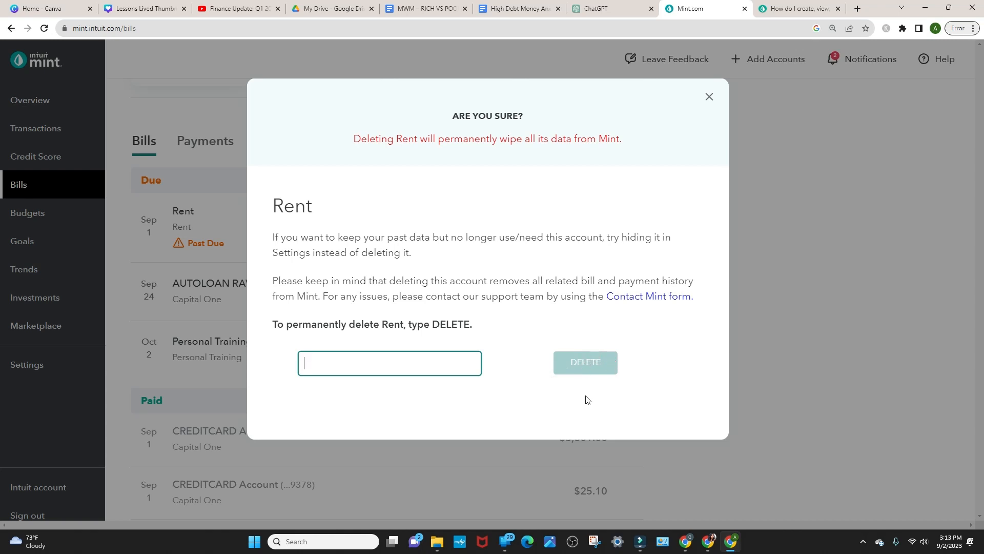
click(585, 364)
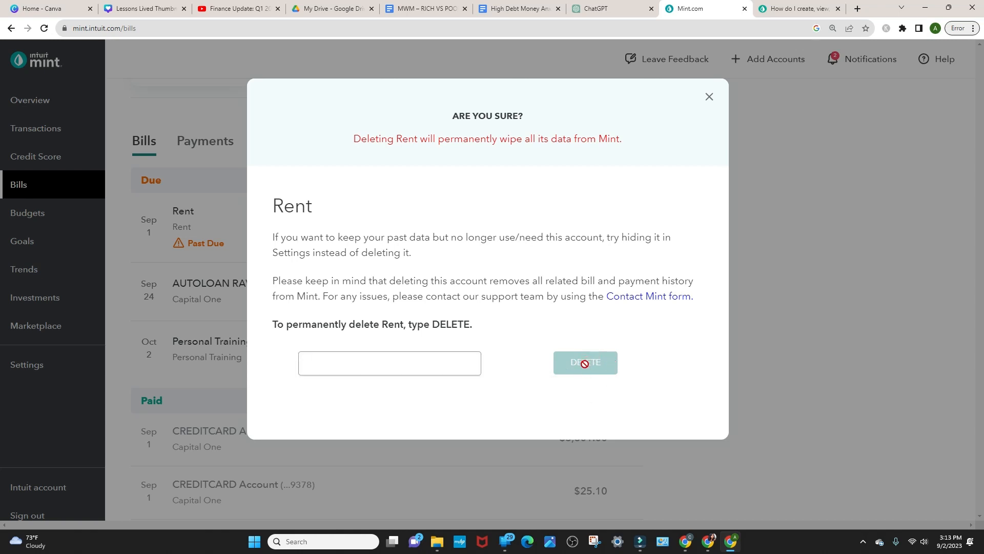
click(712, 100)
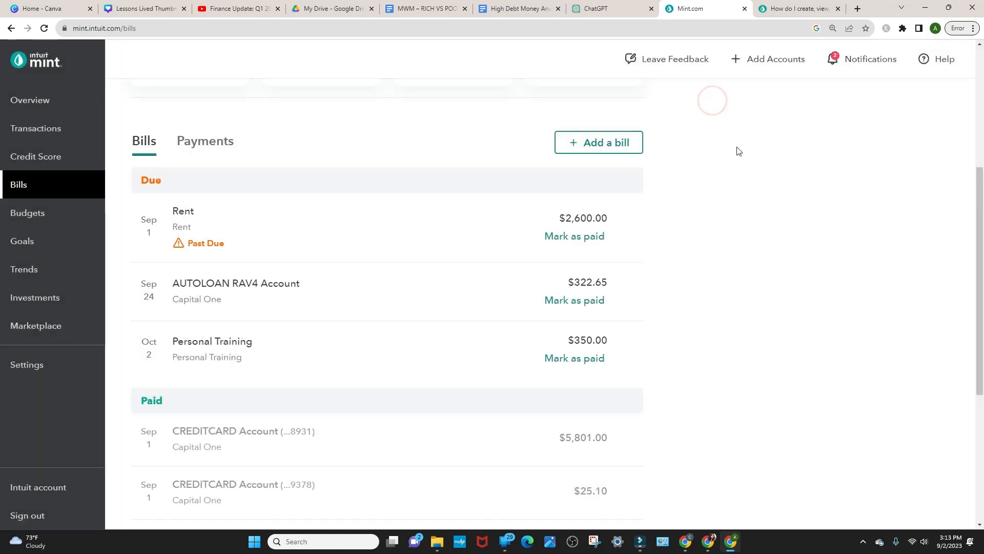
- Look at the Rent bill's options and try to hide the Personal Training bill from the bills list
click(626, 227)
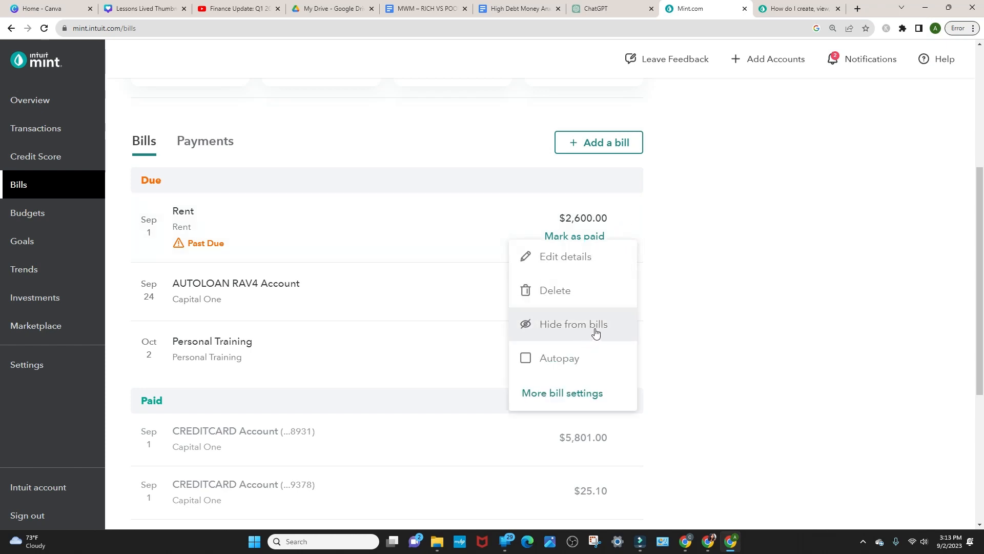
click(690, 299)
scroll(662, 299, down, 1)
click(626, 295)
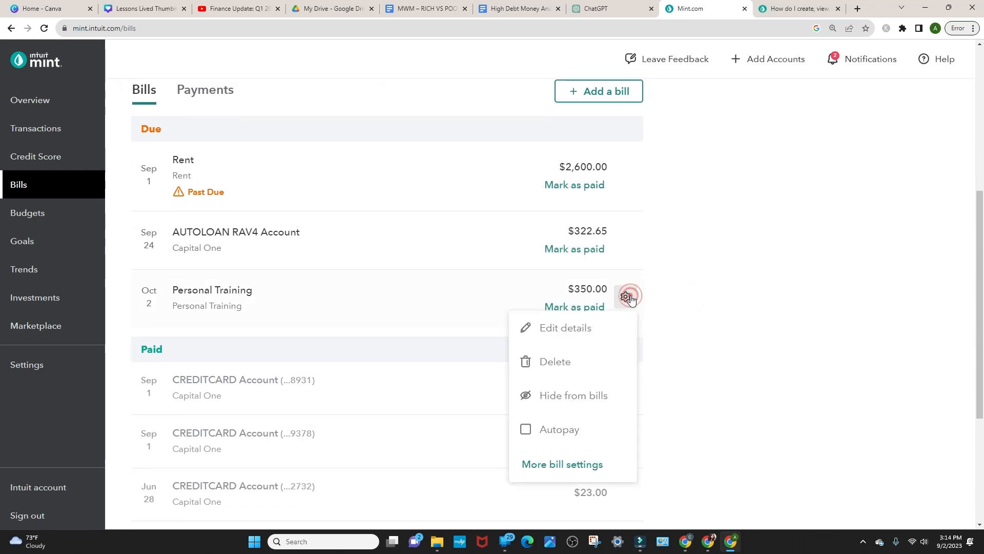
click(586, 399)
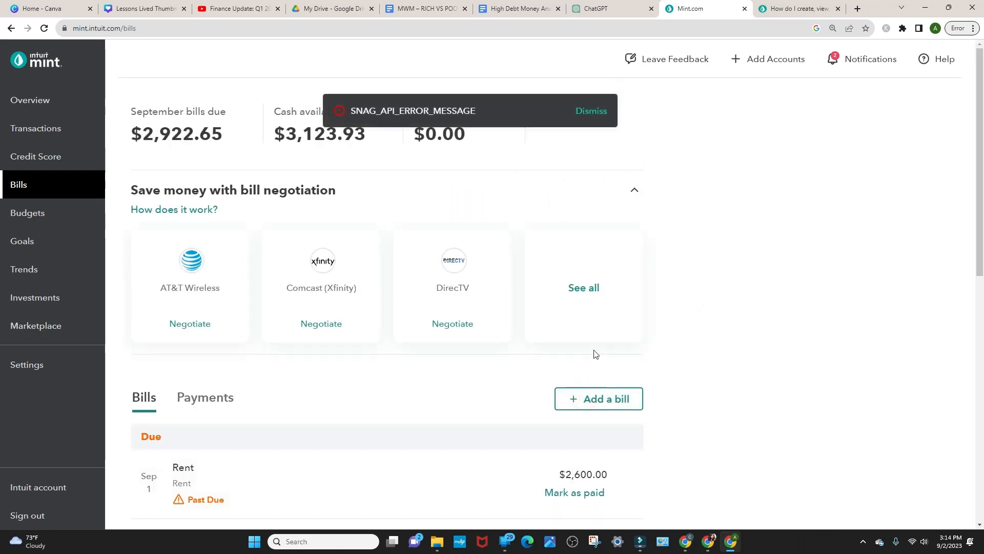
- Turn on Autopay for the Personal Training bill and check its entry among the due bills
scroll(593, 351, down, 5)
scroll(631, 290, down, 7)
click(626, 246)
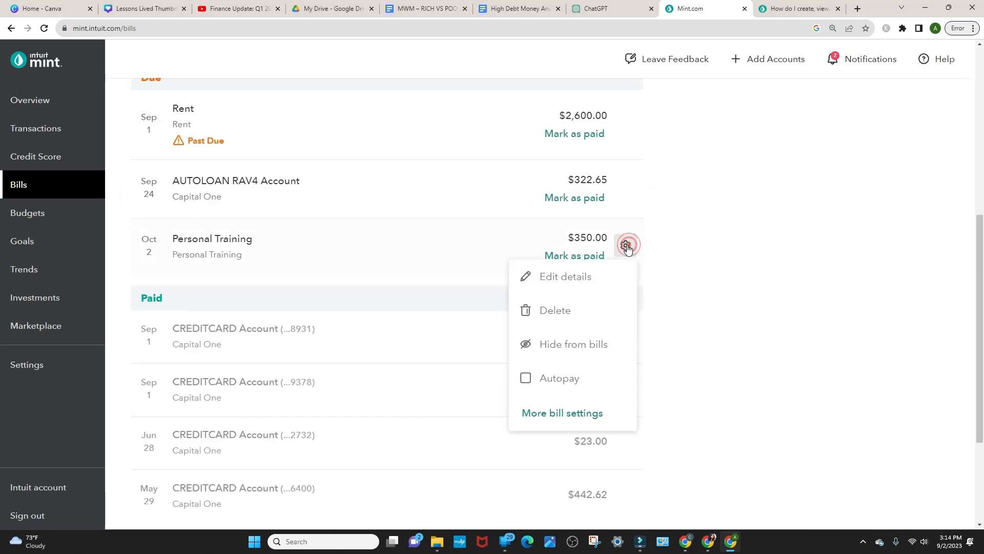
click(526, 379)
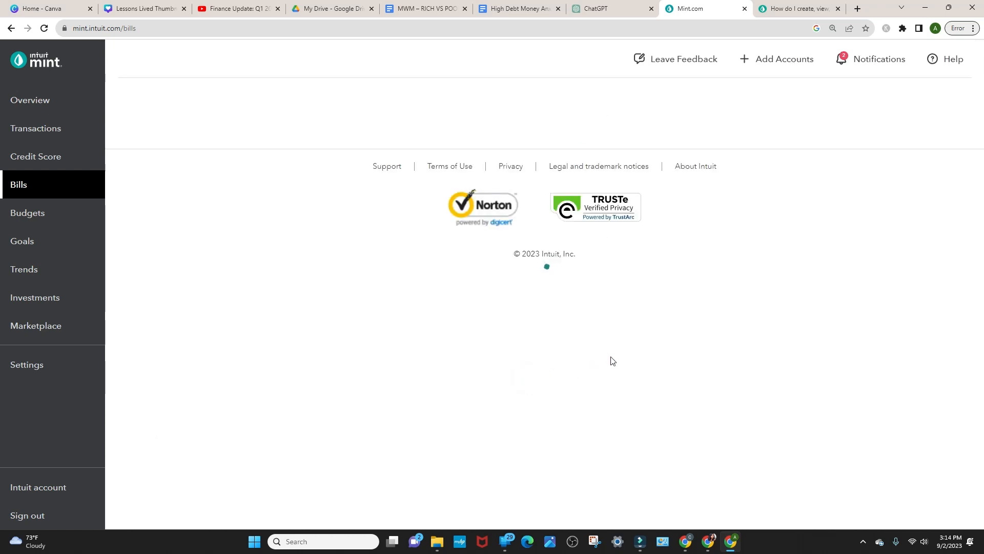
scroll(675, 346, down, 2)
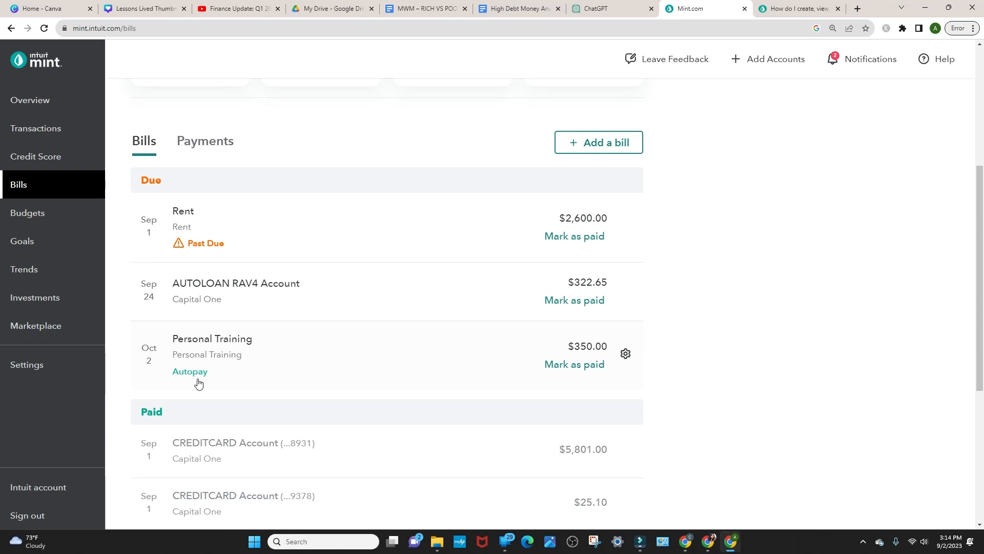
- Open the additional bill settings from the Rent bill's options to reach the Billers list
scroll(624, 251, up, 1)
click(625, 251)
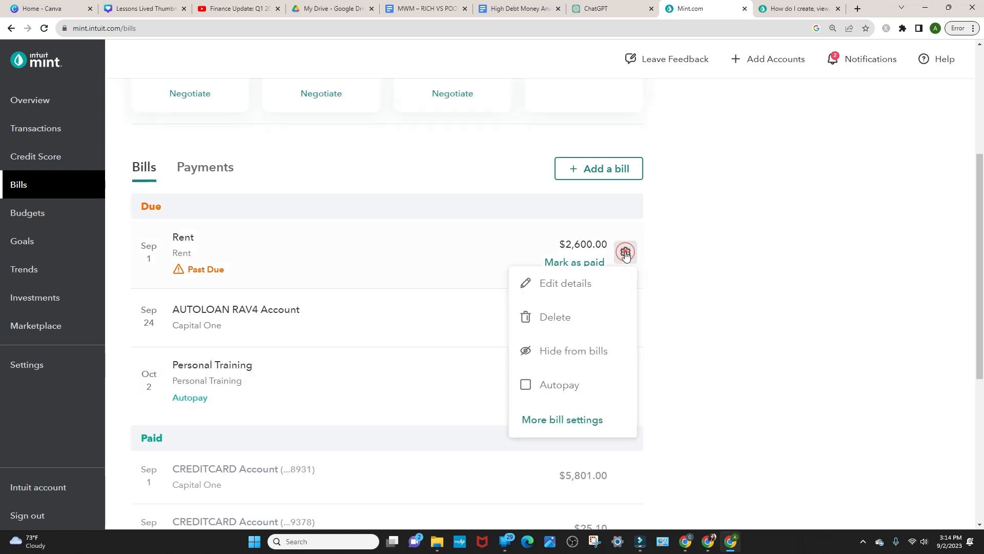
scroll(647, 256, down, 1)
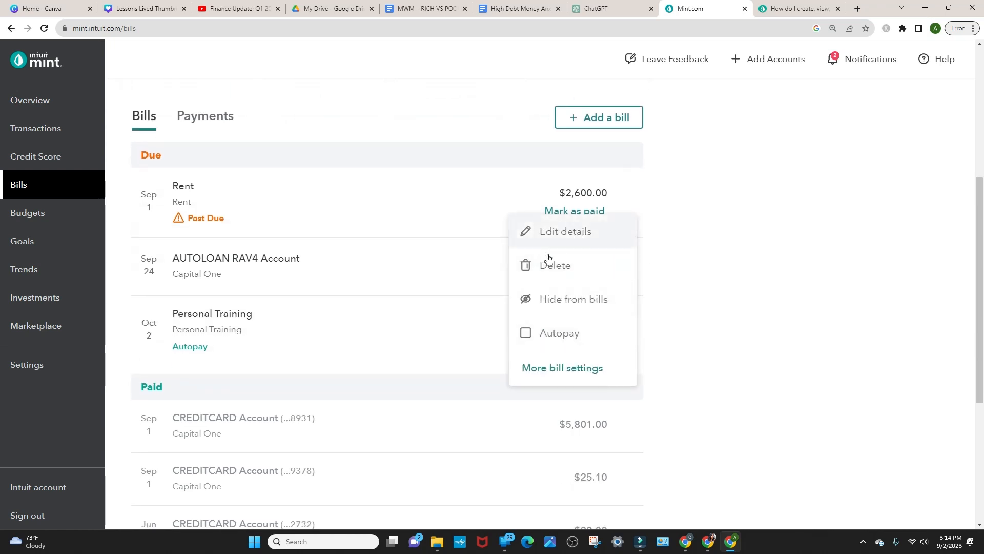
click(580, 377)
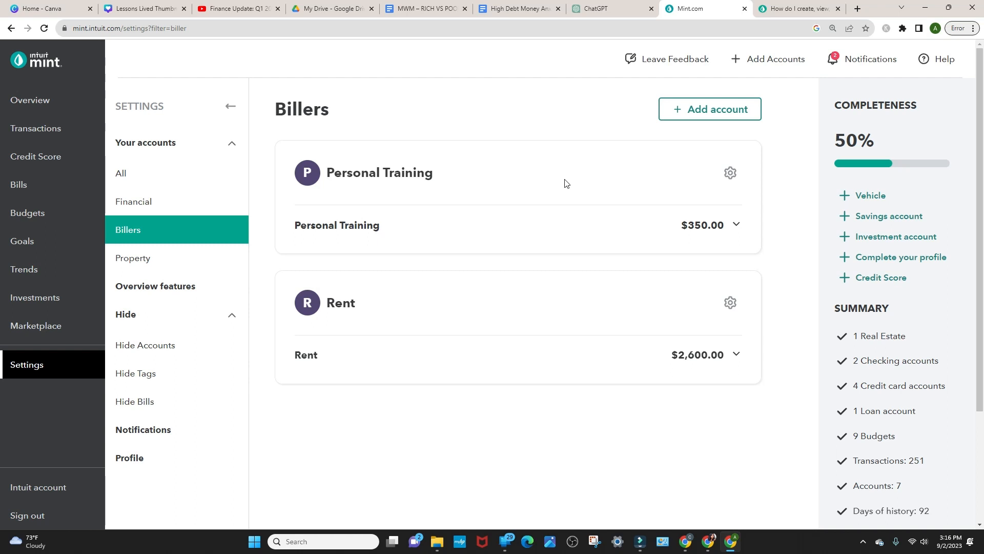
- Check the Personal Training biller's available options without deleting it, and expand its bill details
click(732, 175)
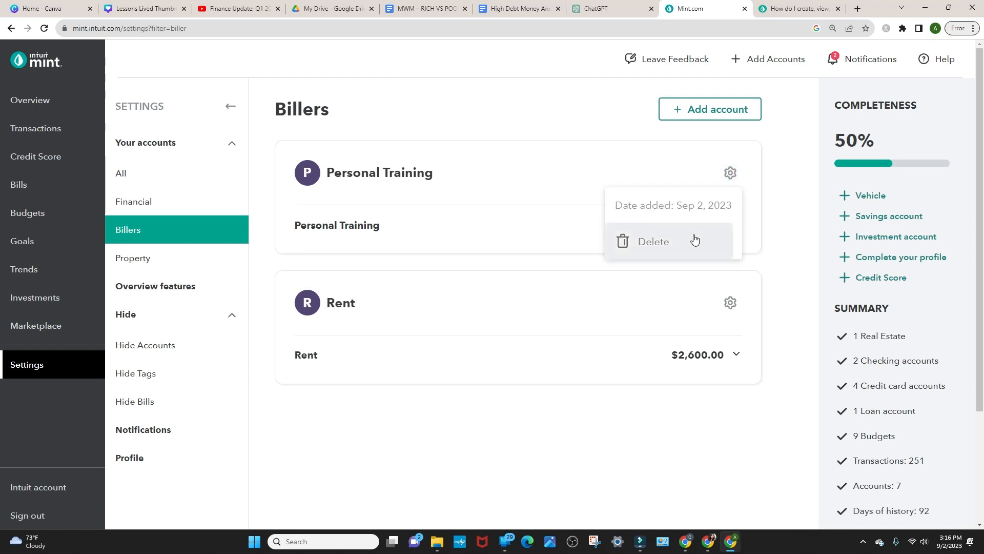
click(768, 218)
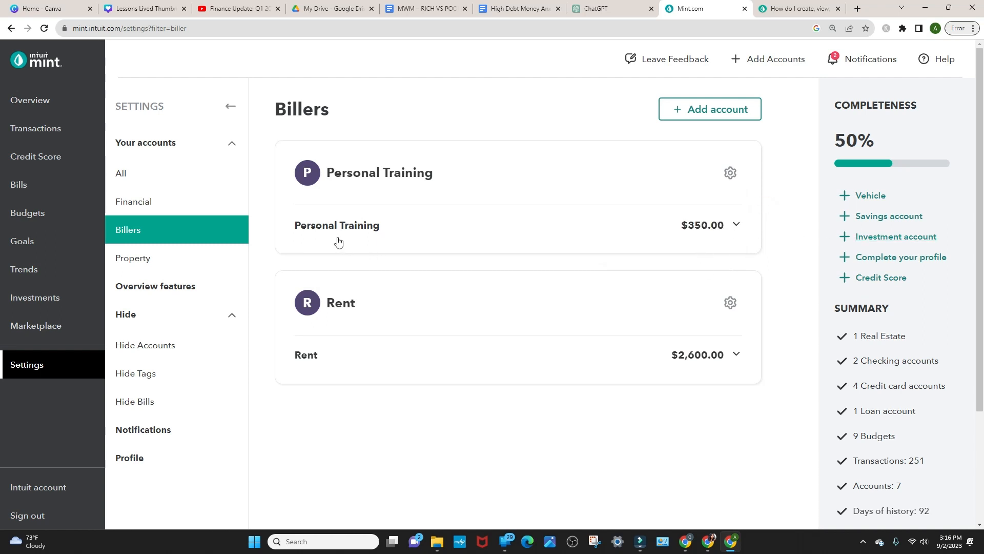
click(736, 226)
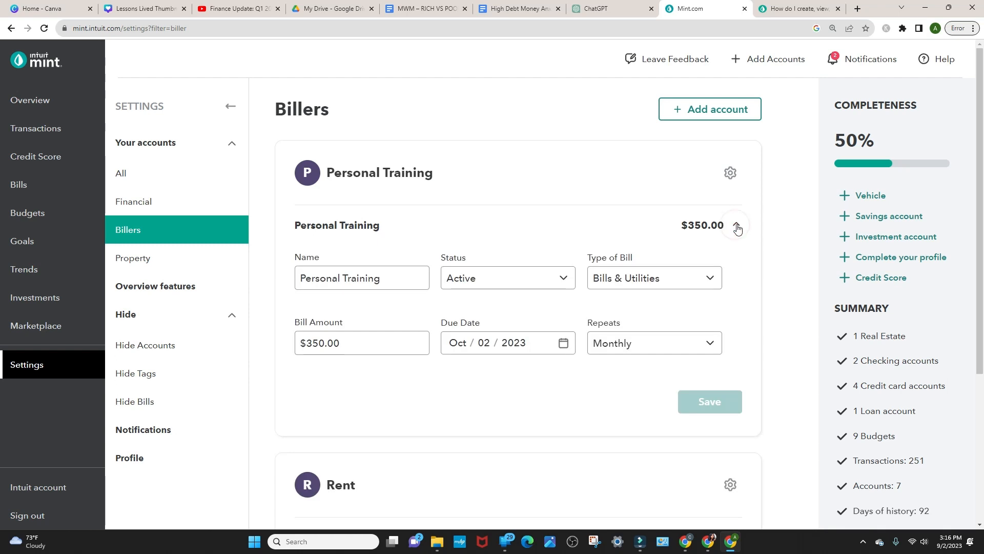
scroll(737, 228, down, 1)
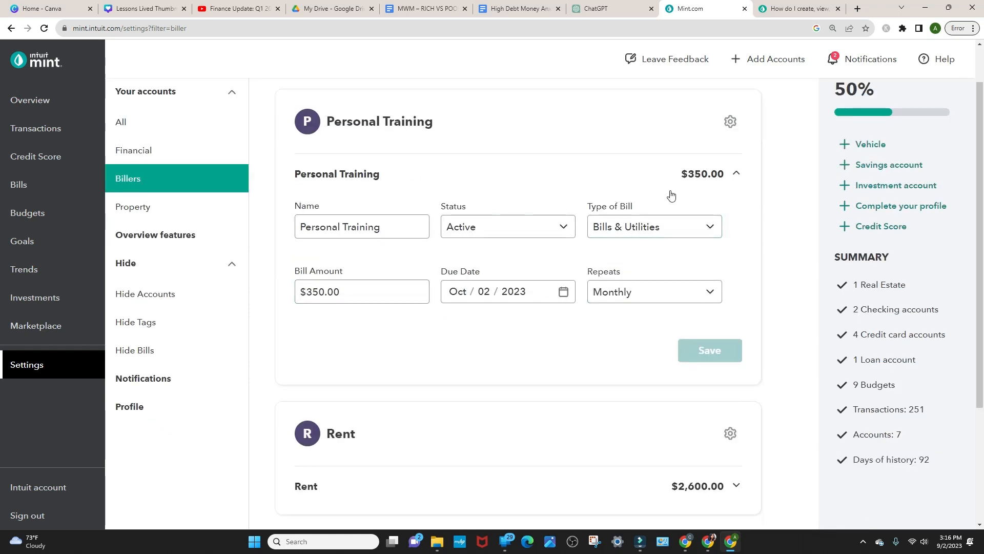
- Look through the Personal Training bill's status, type and repeat choices without changing them, and collapse its details
click(403, 230)
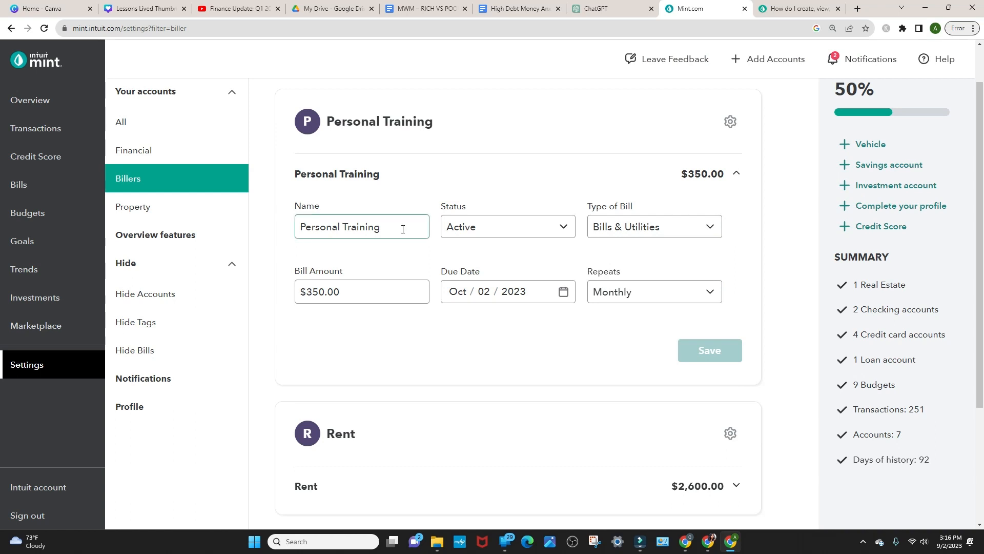
click(500, 226)
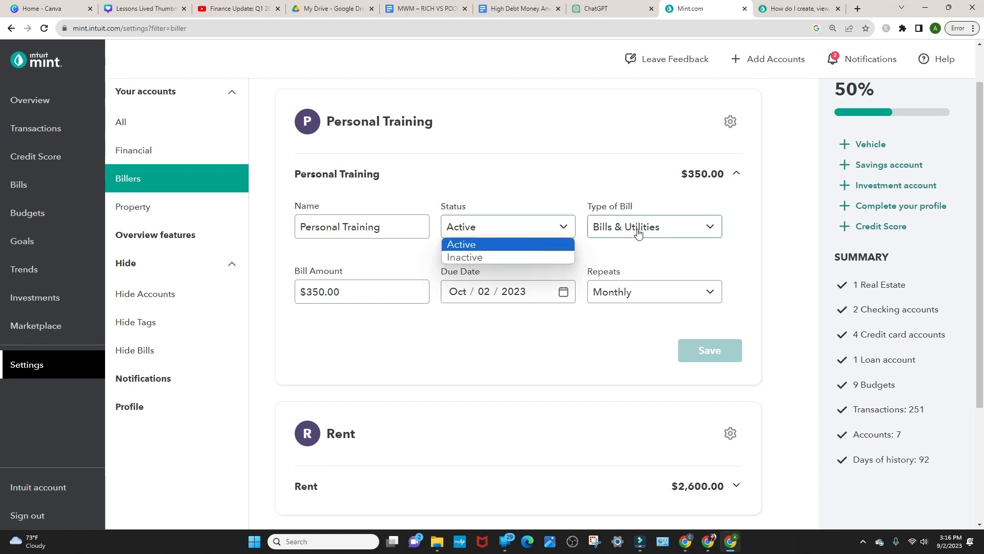
click(702, 229)
click(702, 230)
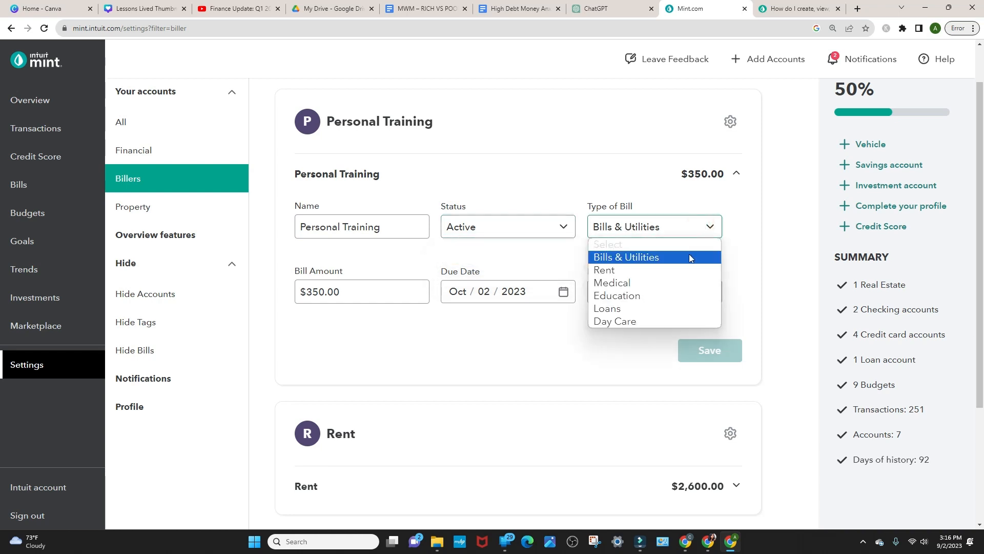
click(746, 238)
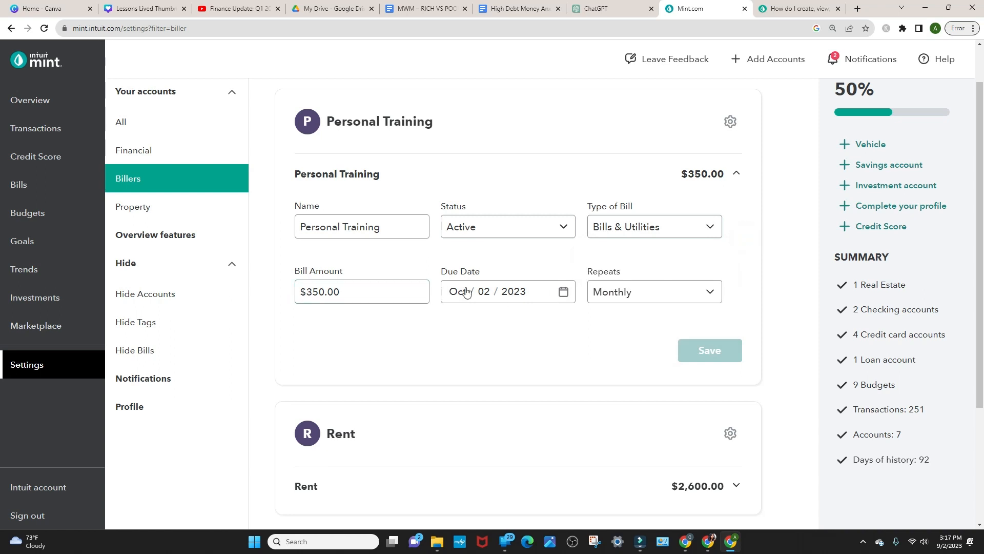
click(672, 291)
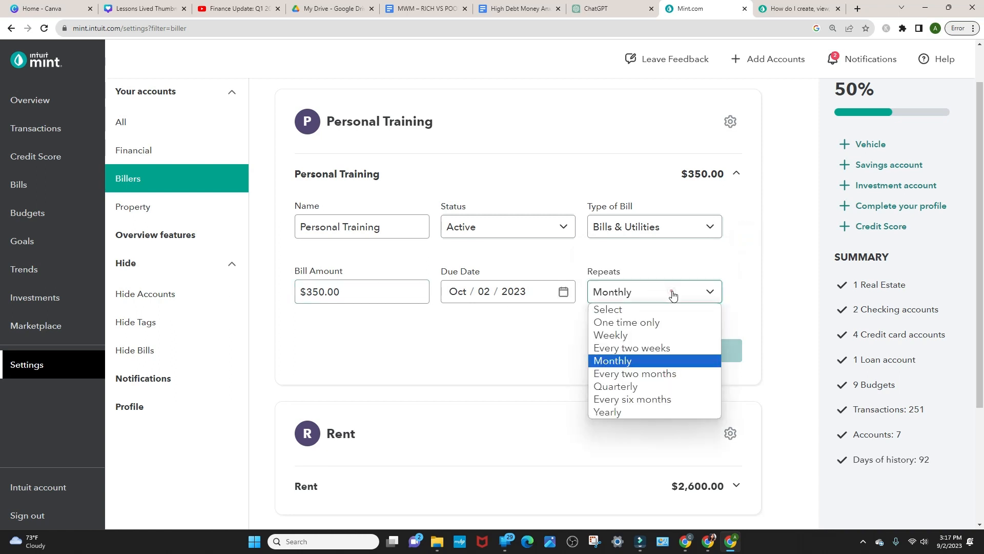
click(733, 263)
scroll(732, 266, down, 3)
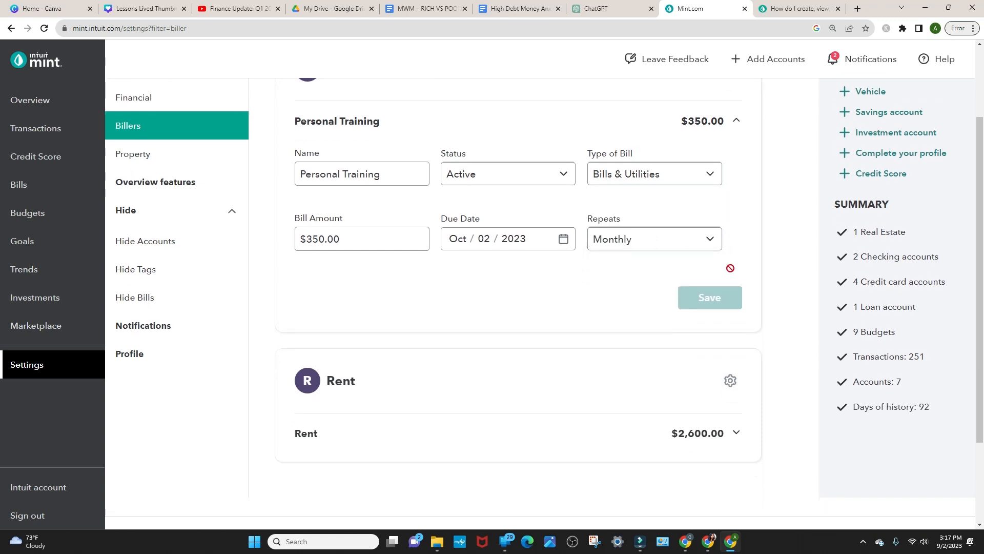
scroll(732, 270, up, 2)
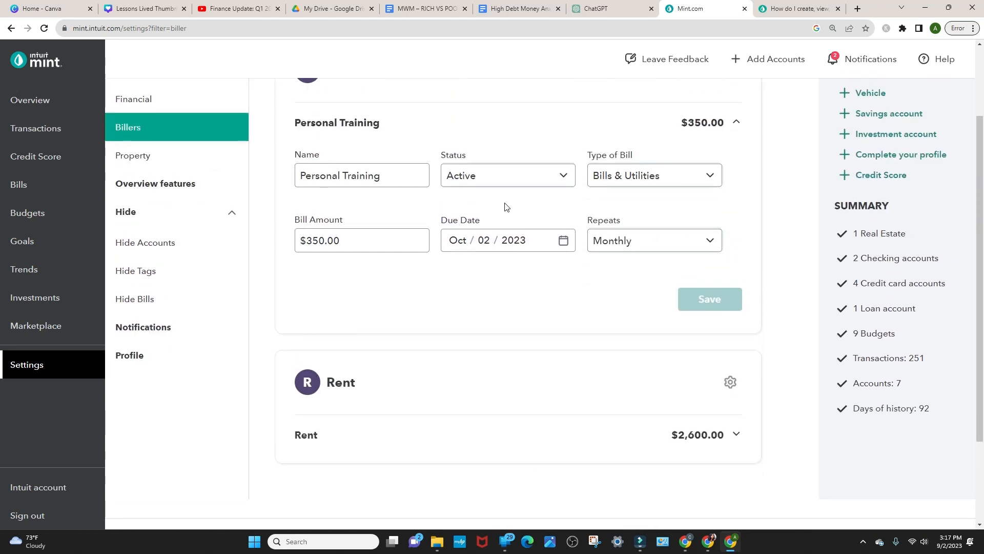
click(737, 125)
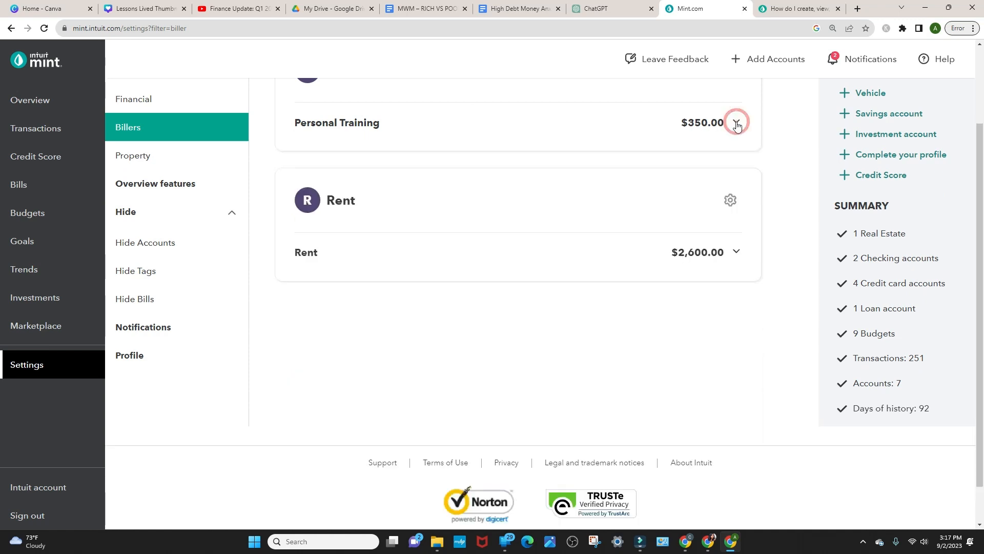
- Expand the Rent biller's details, set its type of bill to Rent, and save the change
scroll(748, 199, down, 1)
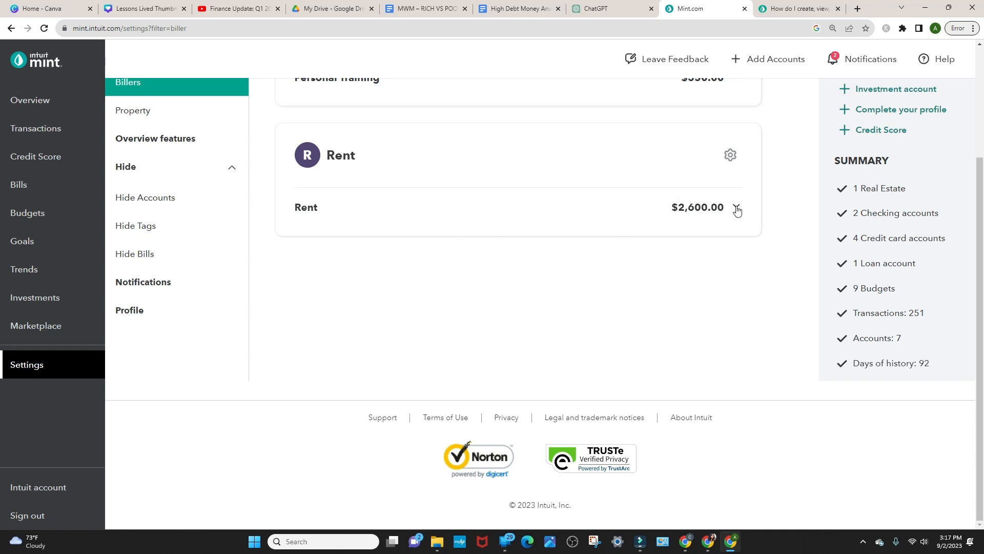
click(737, 208)
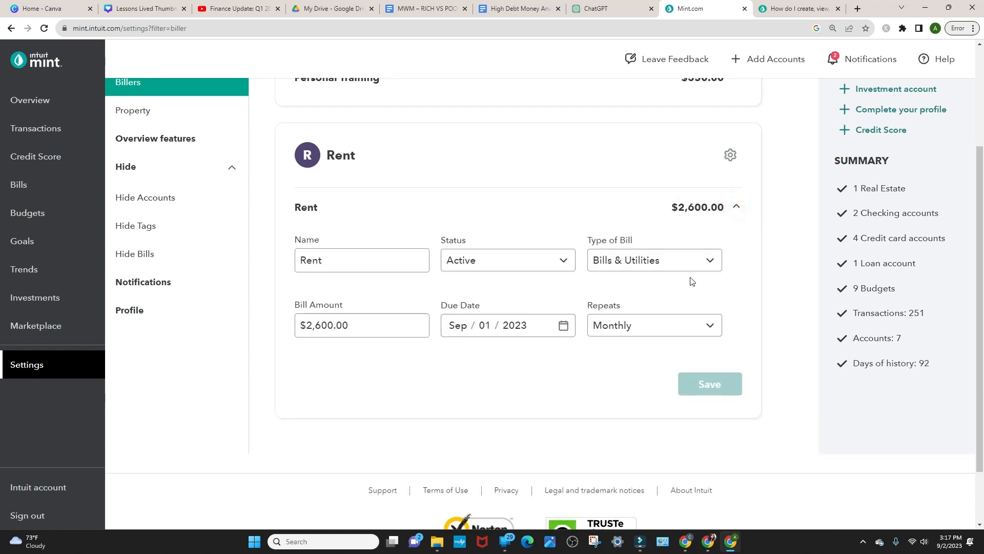
click(369, 253)
click(709, 262)
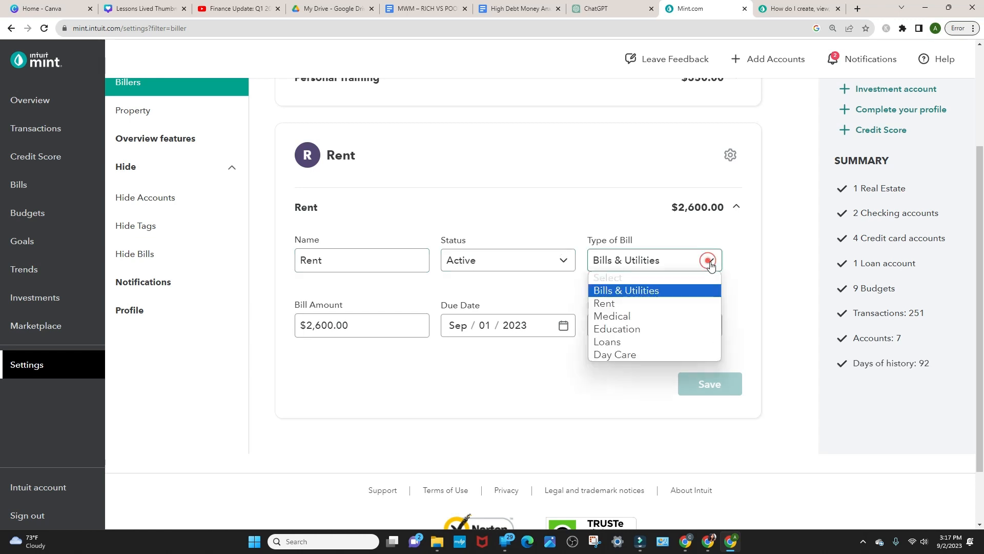
click(690, 303)
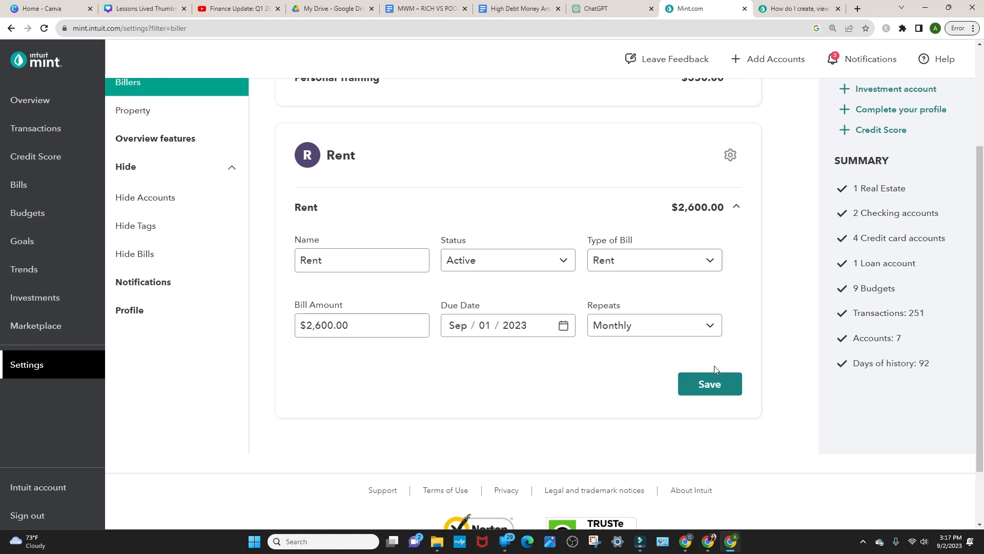
click(711, 385)
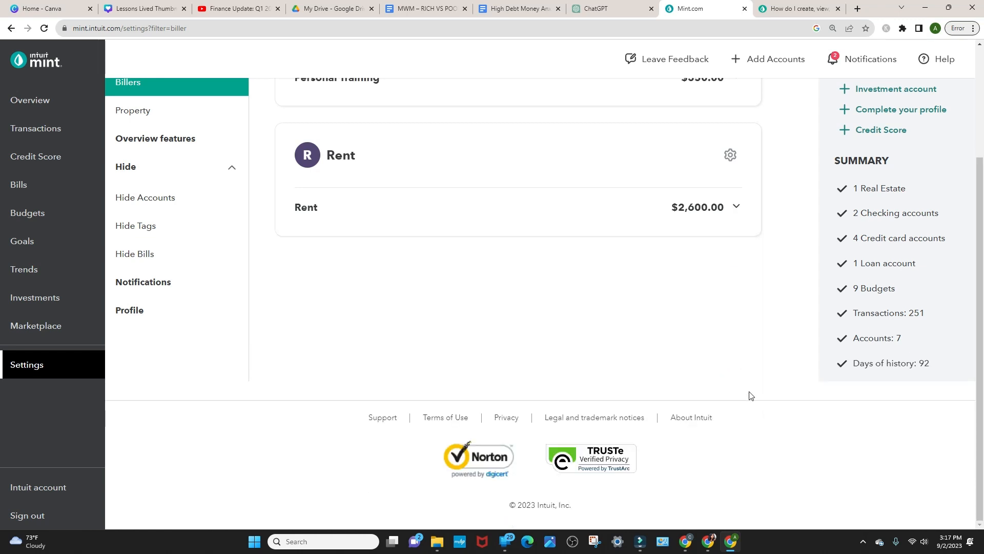
- Start adding an offline bill from the Billers settings and name it Utilities
scroll(747, 378, up, 3)
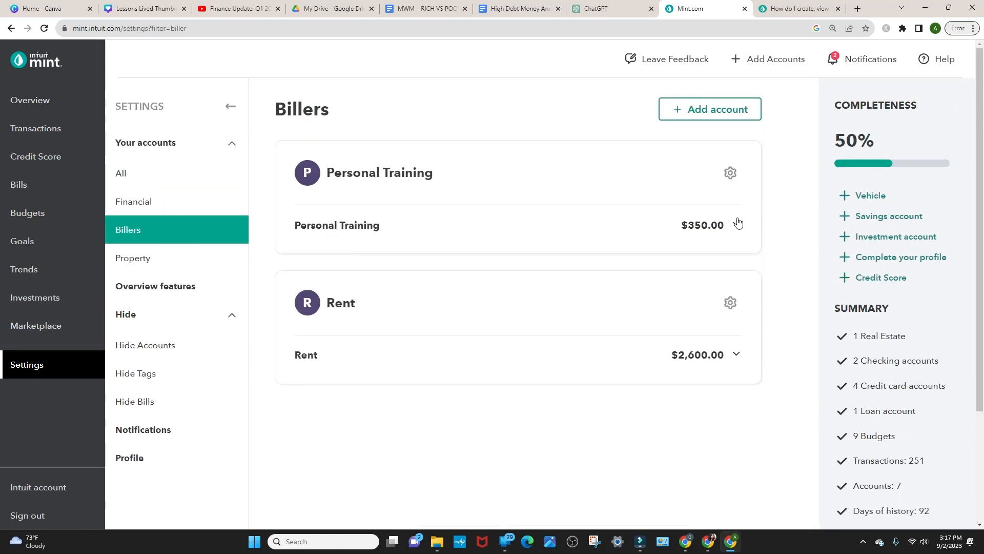
click(702, 113)
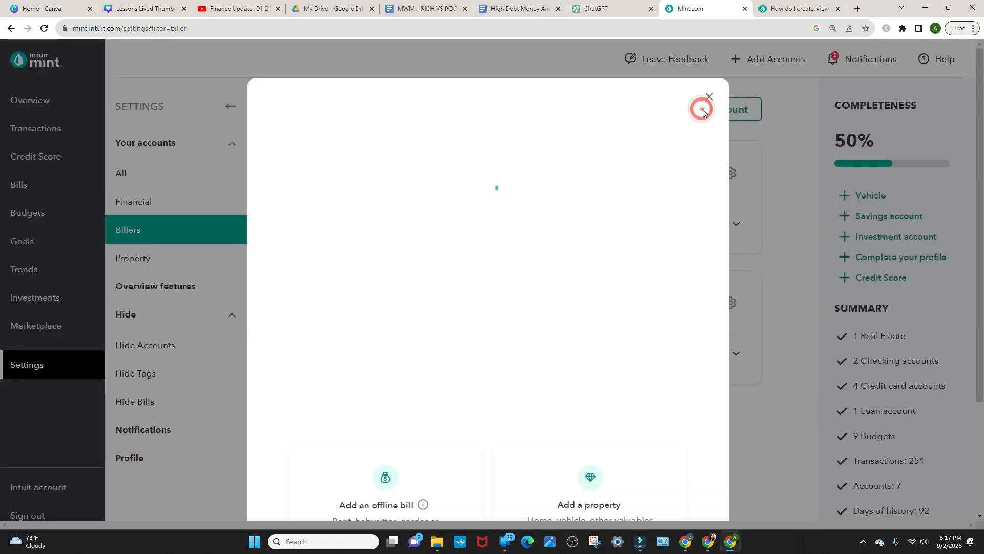
scroll(578, 254, down, 2)
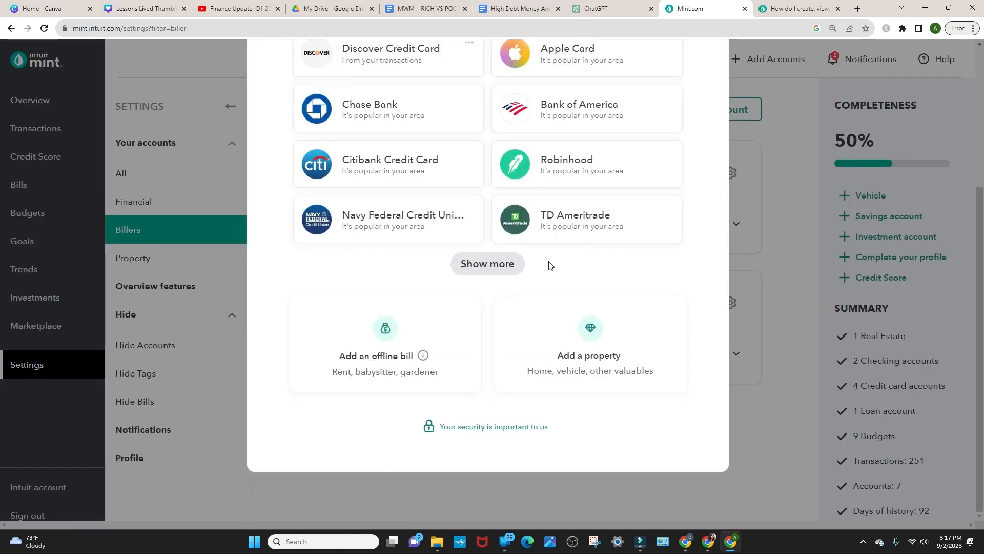
click(474, 327)
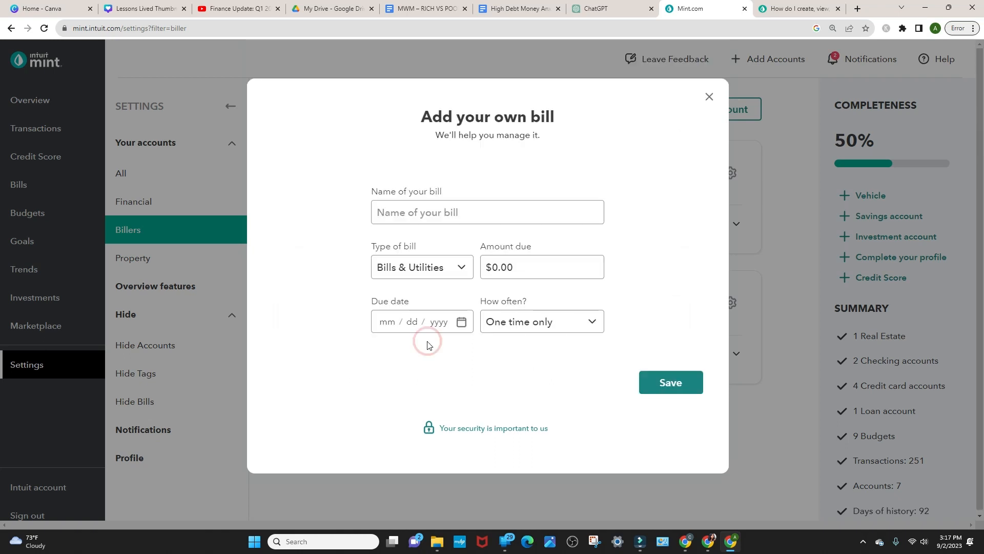
click(436, 218)
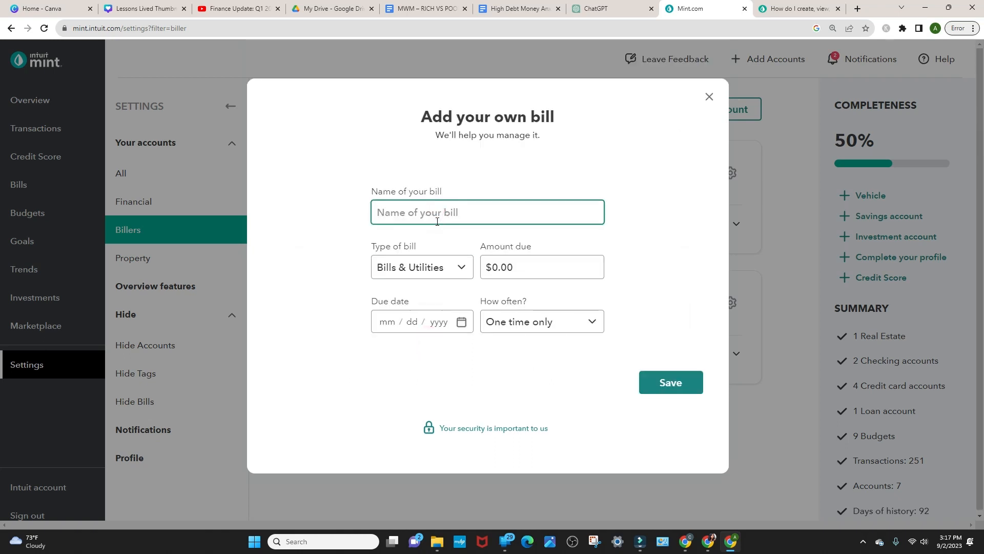
text(Utilities)
- Set the Utilities bill to $55.00, due September 11, 2023 and repeating every two months, and save it
click(534, 266)
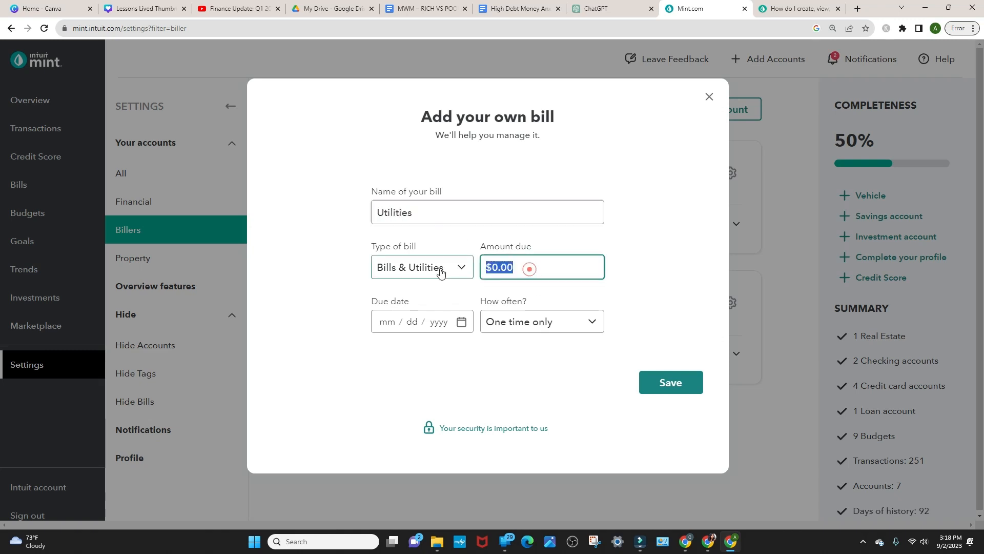
text(55)
click(462, 322)
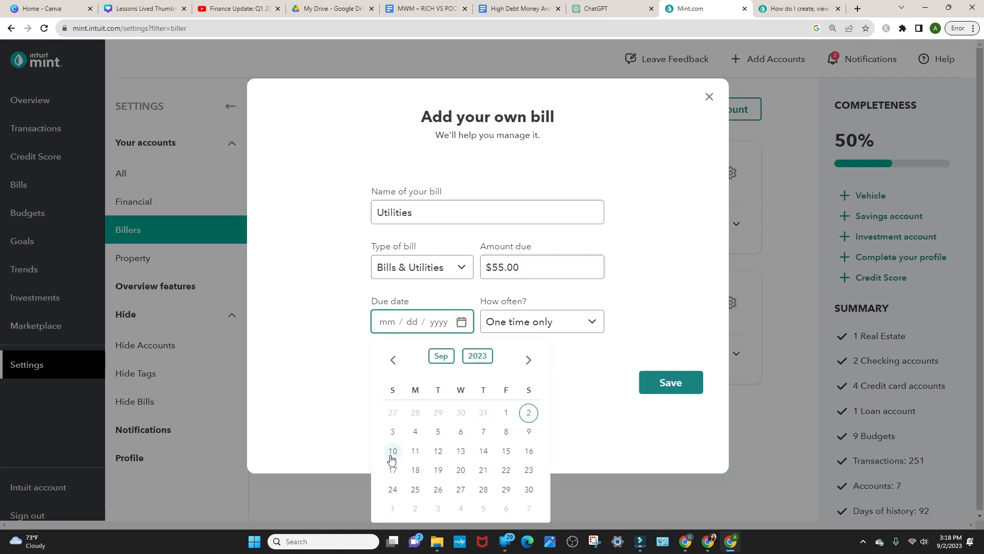
click(415, 452)
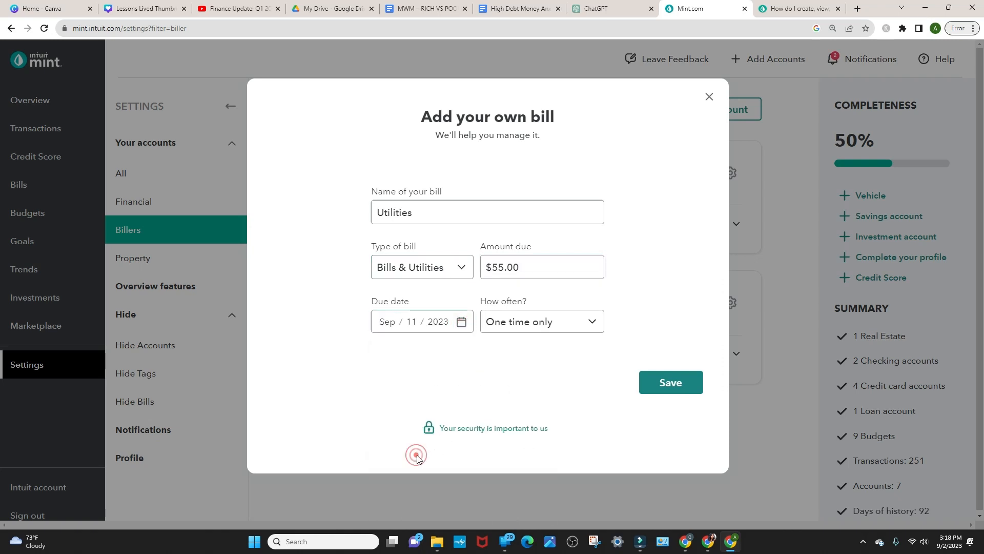
click(580, 323)
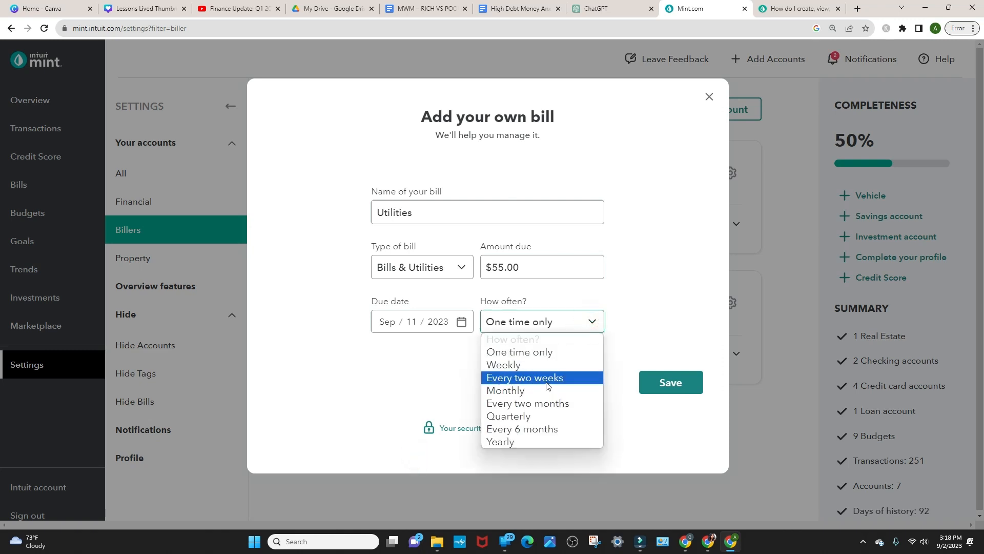
click(543, 403)
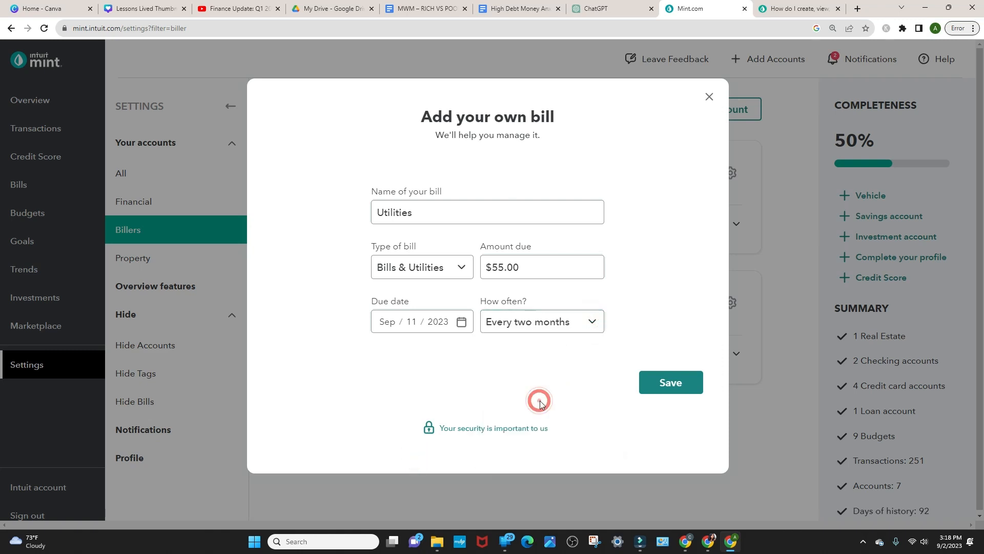
click(667, 390)
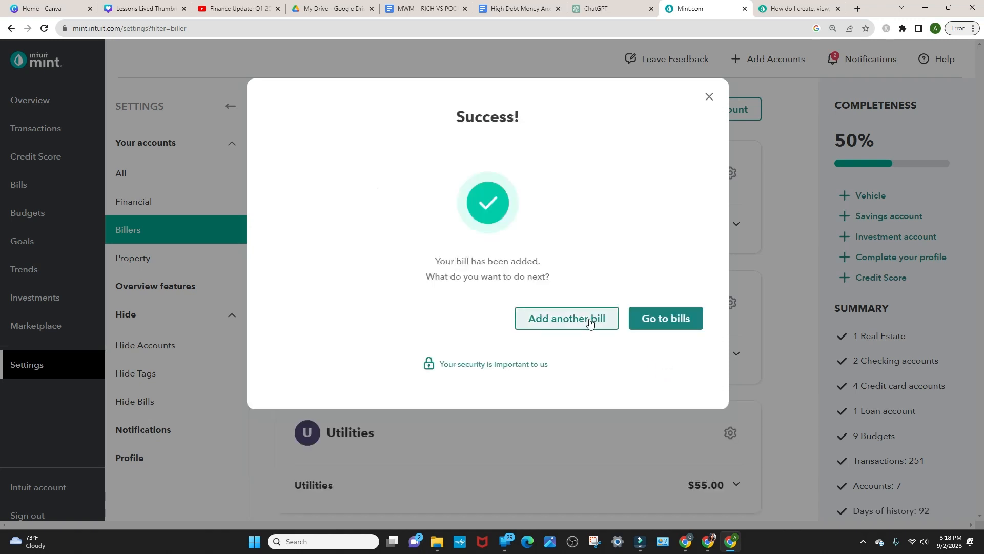
- Add another bill named Apple TV for $6.99, due September 6, 2023 and repeating monthly, and save it
click(586, 321)
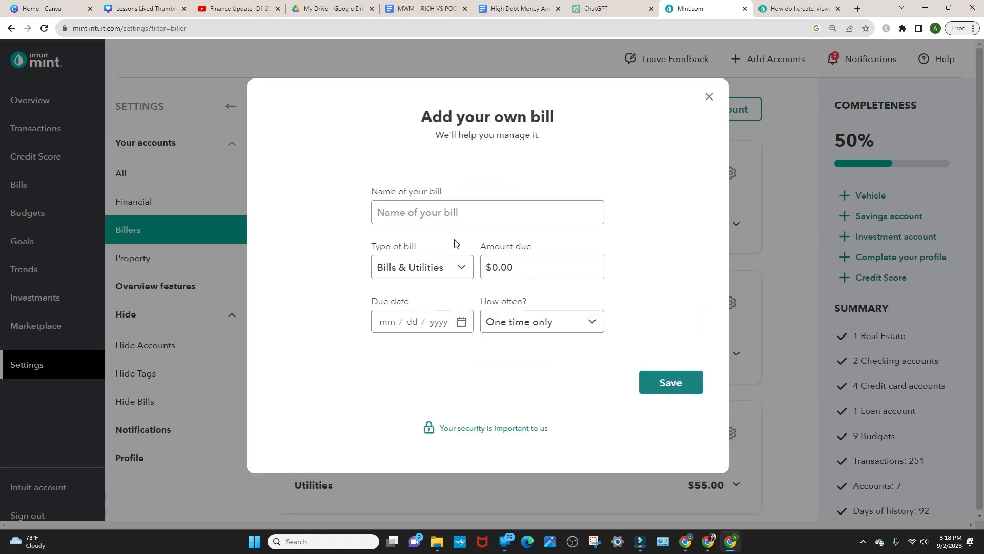
click(438, 213)
text(Aple)
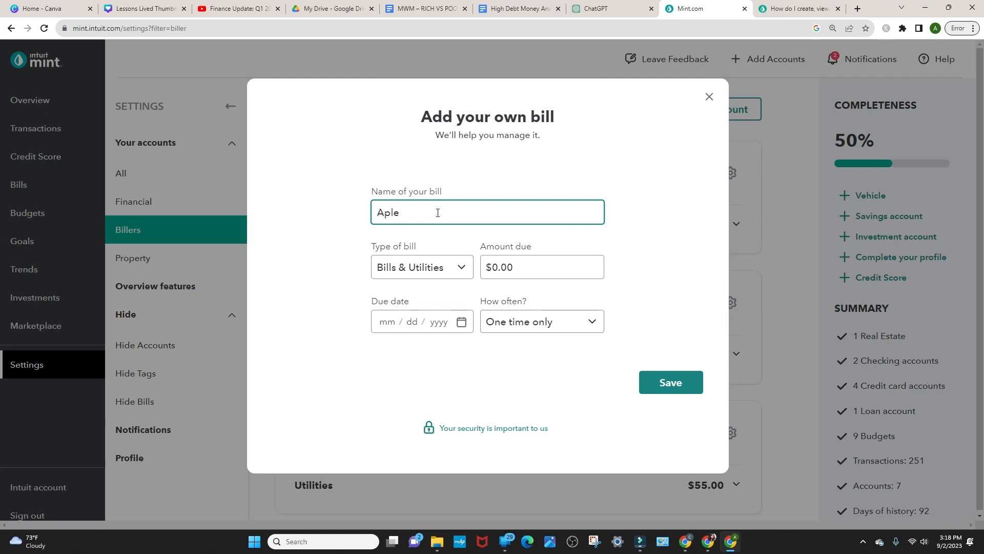
drag(514, 269, 474, 267)
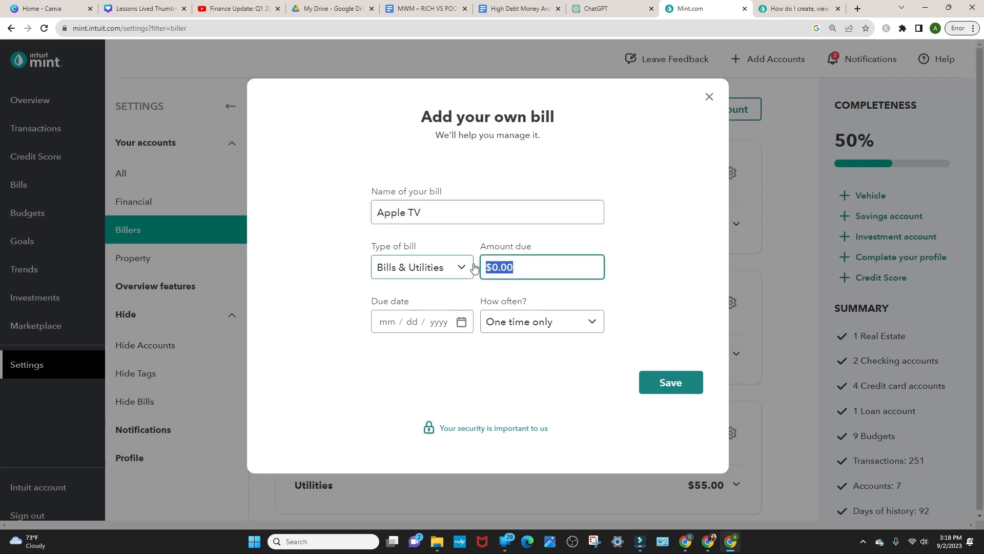
text(6.99)
click(462, 321)
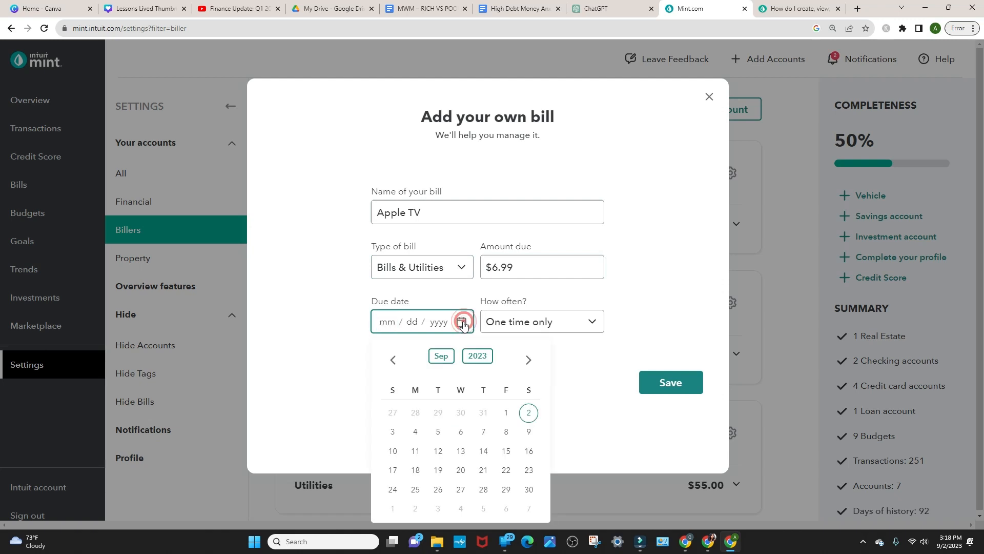
click(461, 432)
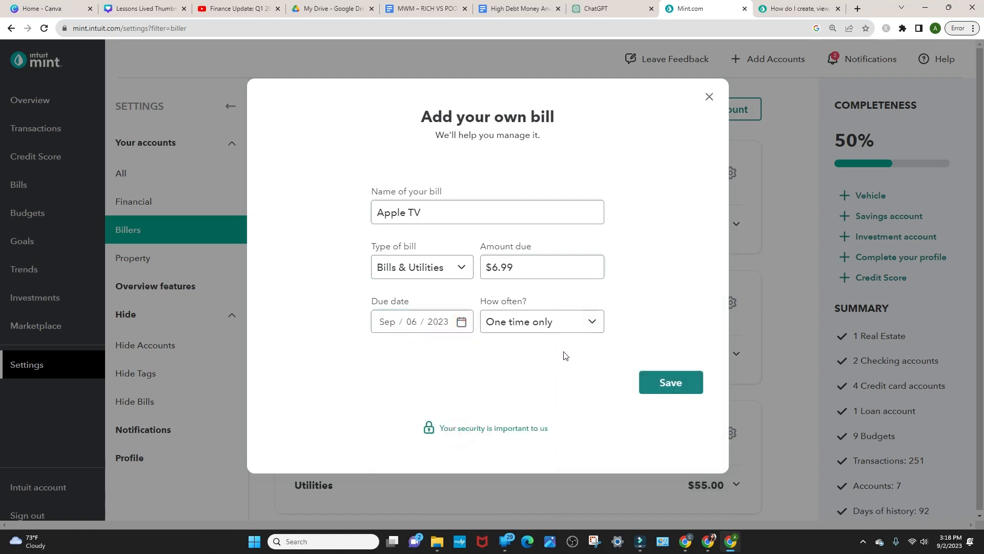
click(595, 324)
click(567, 391)
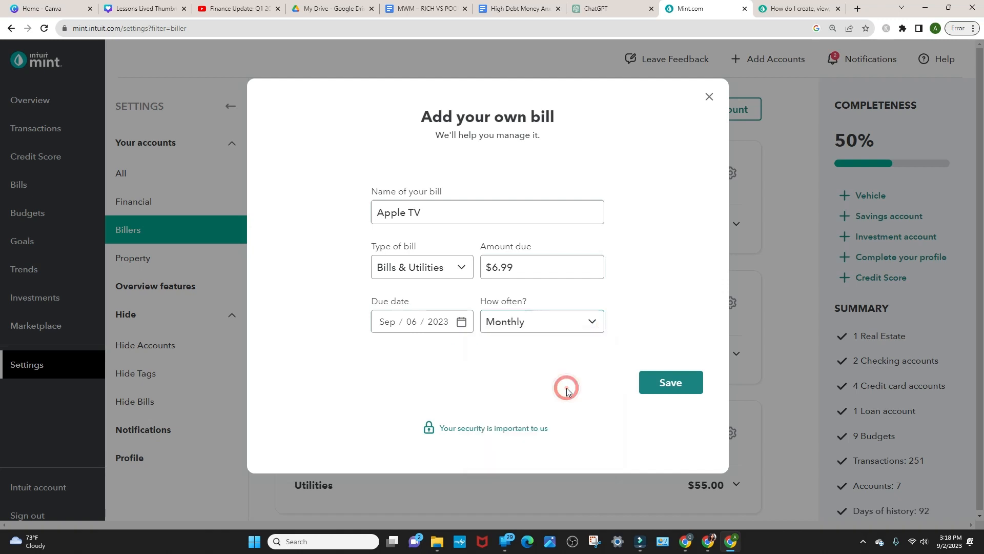
click(666, 378)
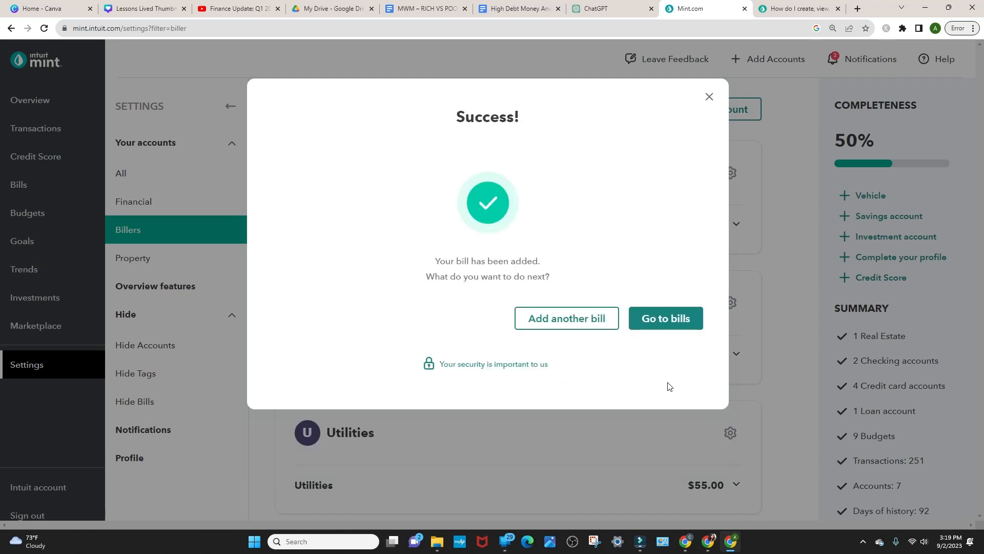
- Go to the bills list and check the options available for the Apple TV bill without changing anything
click(672, 322)
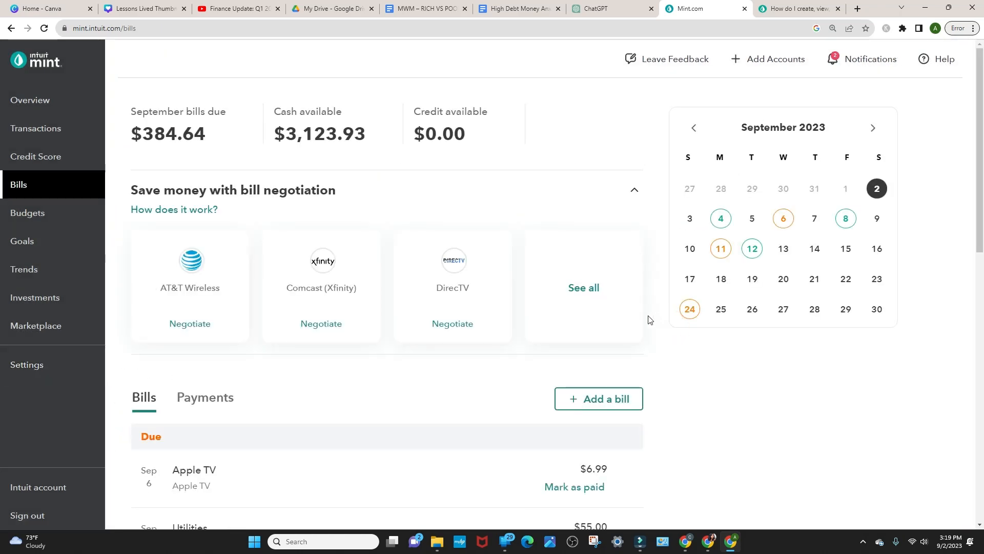
scroll(573, 303, down, 2)
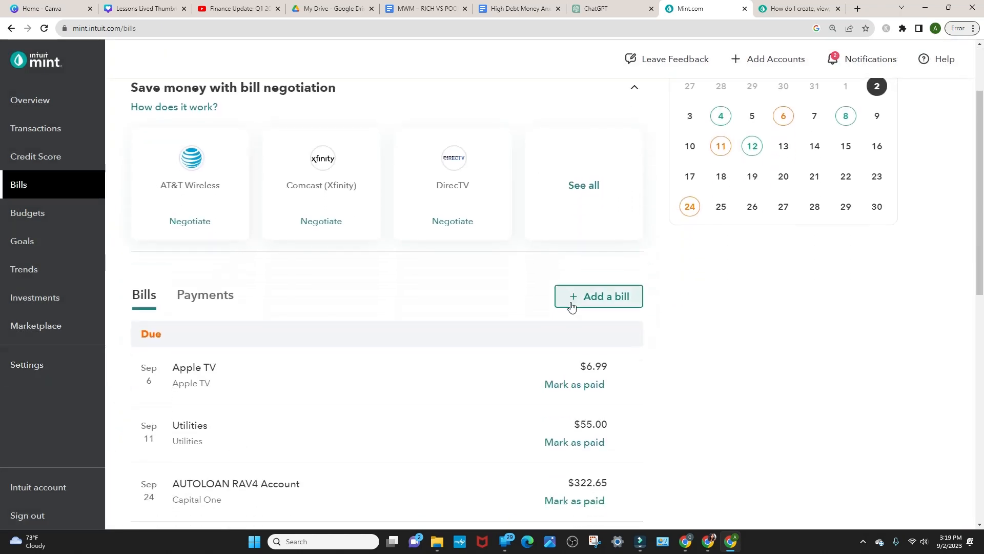
scroll(567, 308, up, 2)
scroll(481, 210, down, 4)
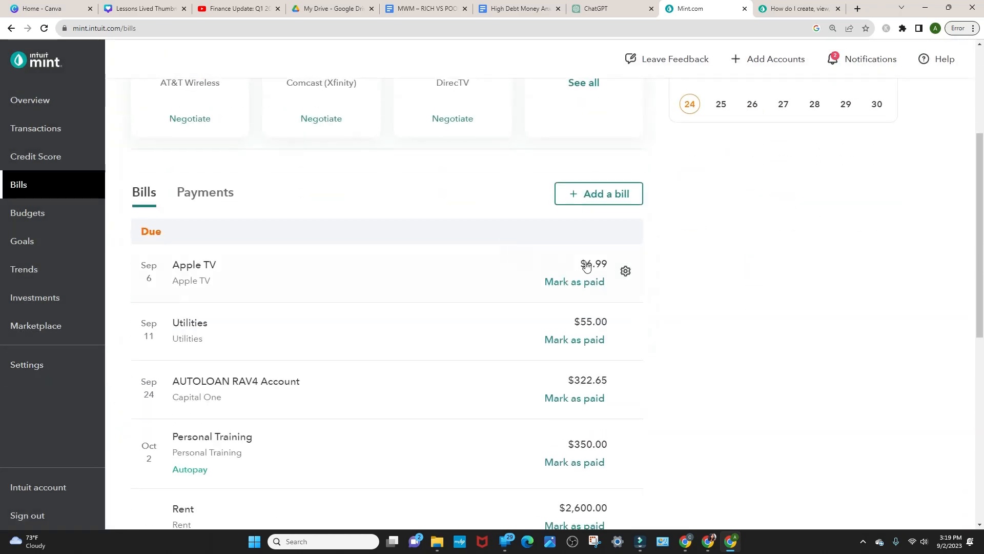
click(625, 270)
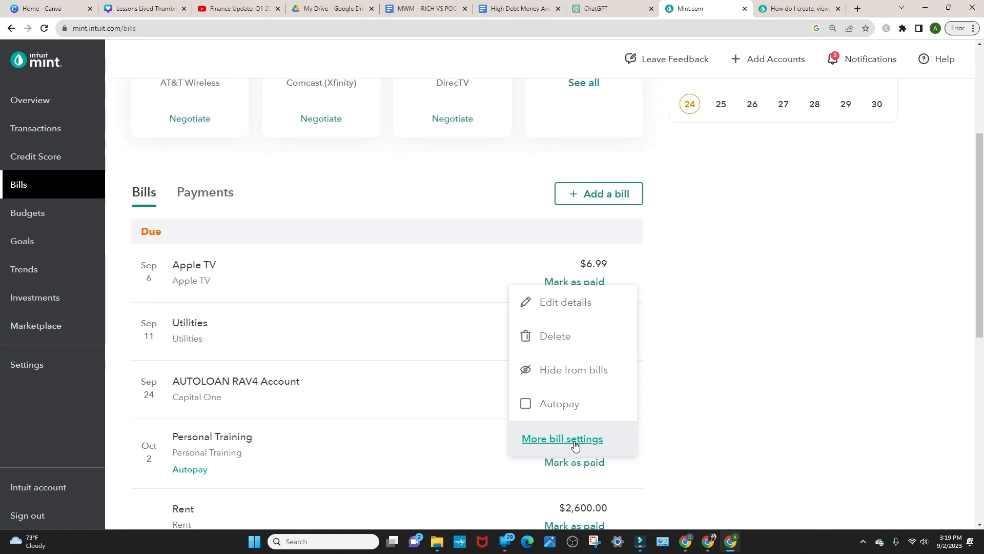
click(757, 337)
- Edit the Rent bill's details, setting the due date to September 1, 2023 and the frequency to monthly, and try to save
scroll(256, 367, down, 1)
scroll(257, 368, down, 1)
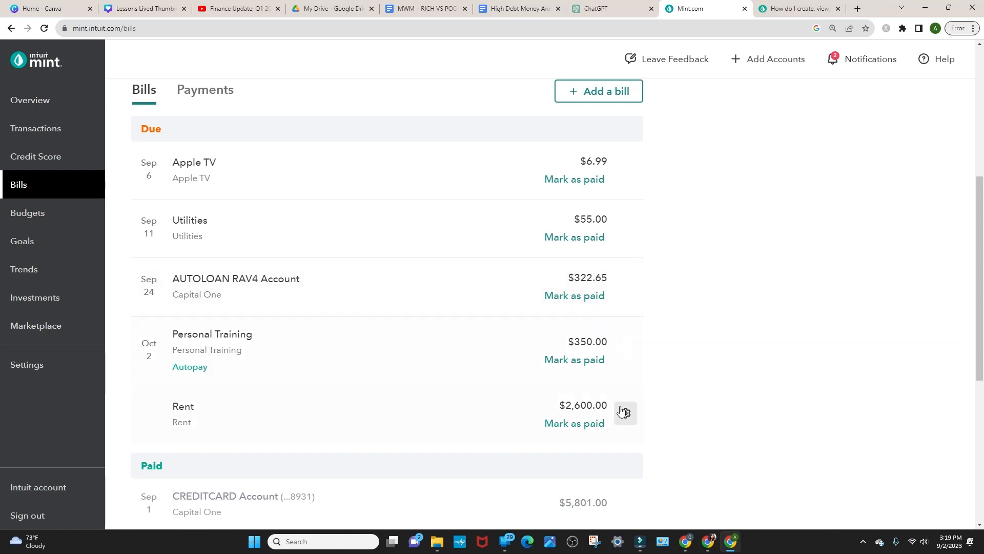
click(625, 413)
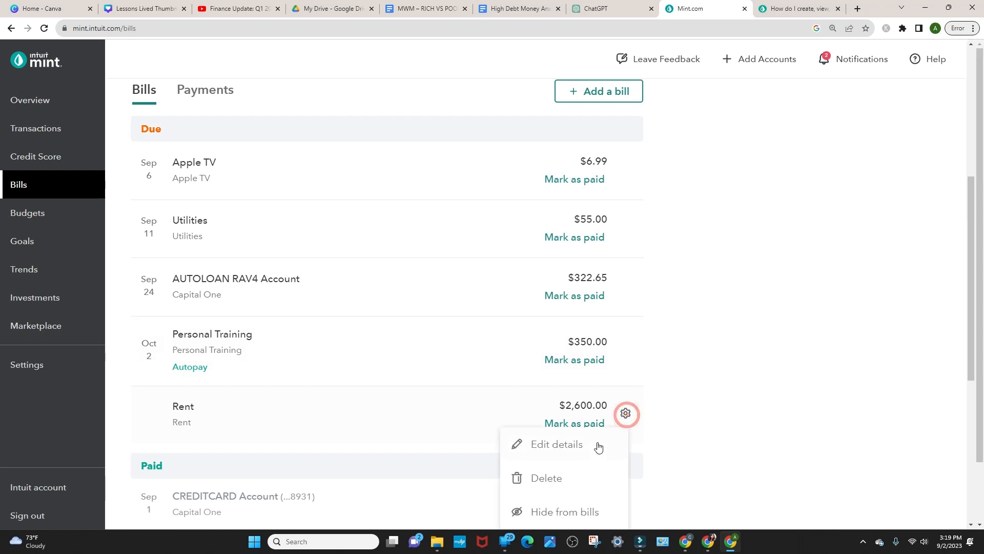
click(584, 449)
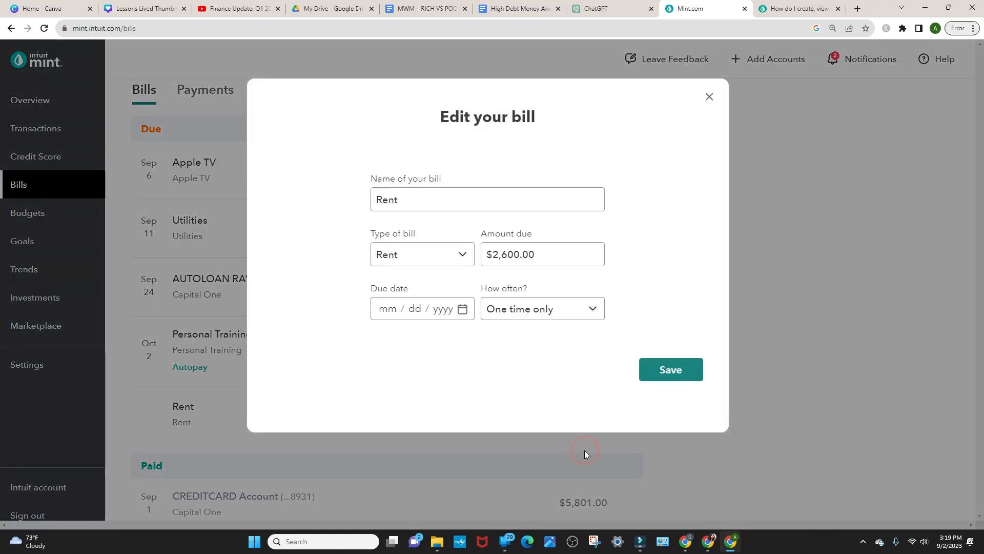
click(463, 309)
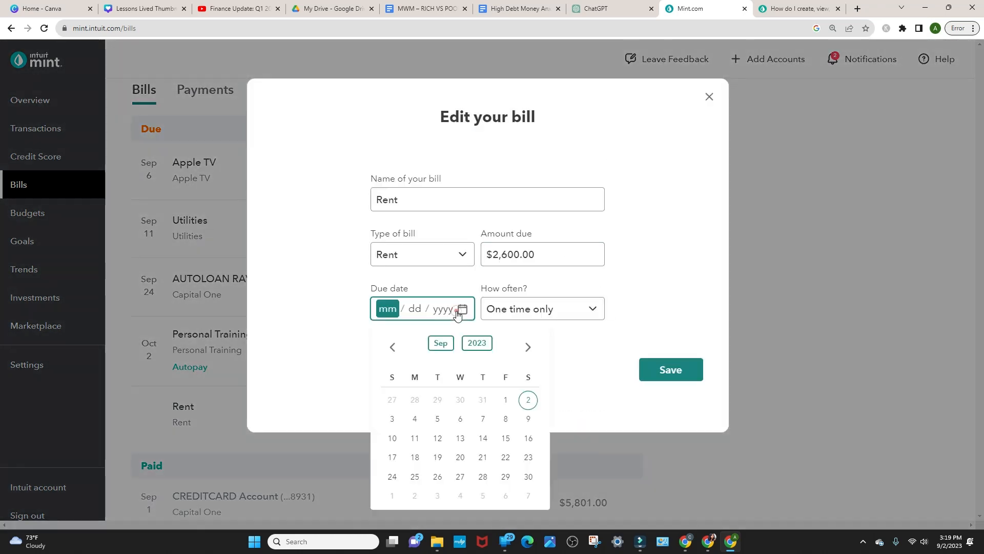
click(506, 399)
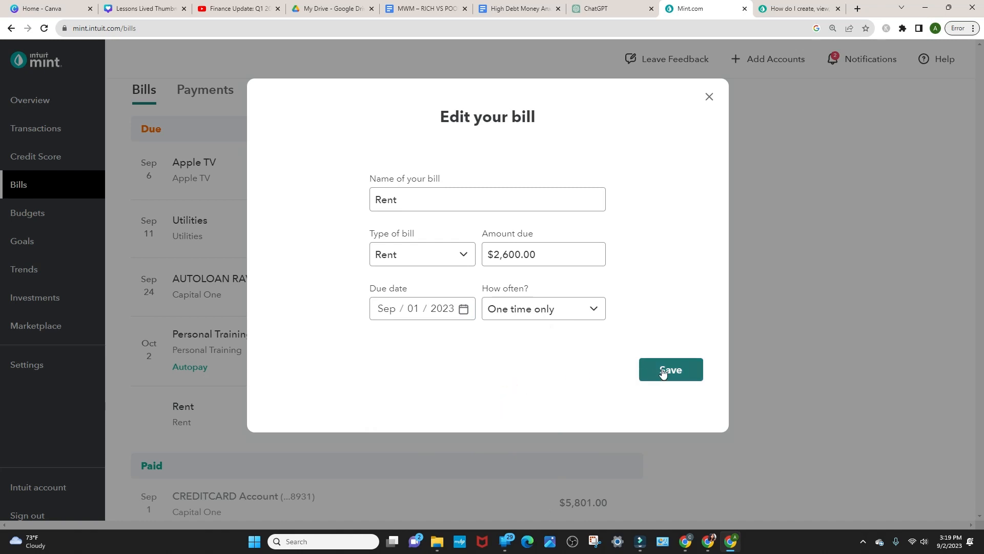
click(592, 309)
click(549, 384)
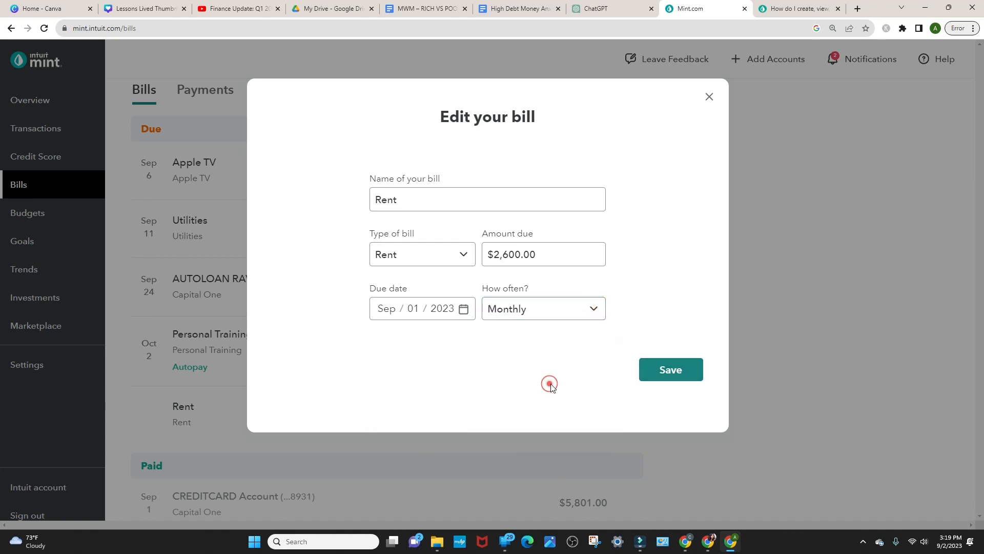
click(672, 367)
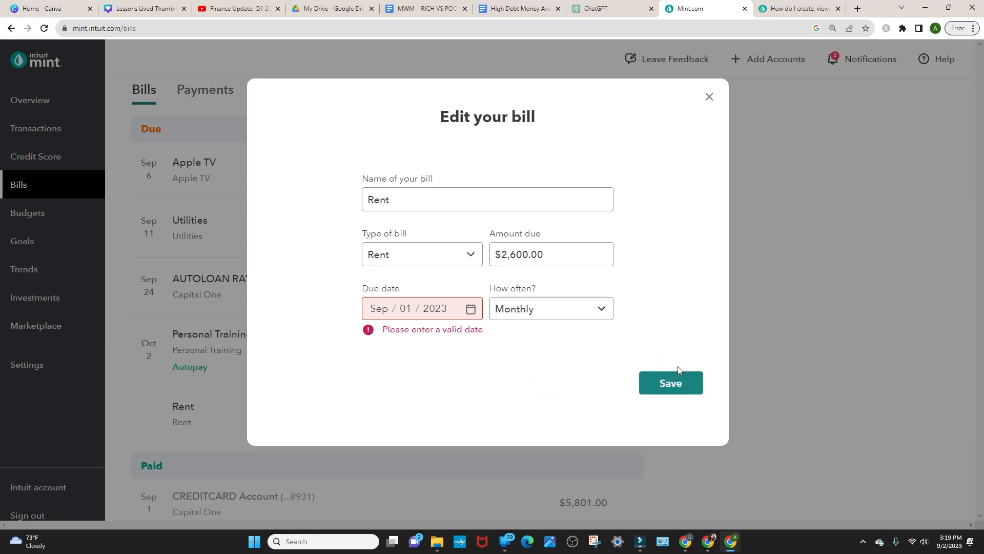
- Change the Rent bill's due date to October 1, 2023, save it, and return to the list of due bills
key(Up)
click(666, 378)
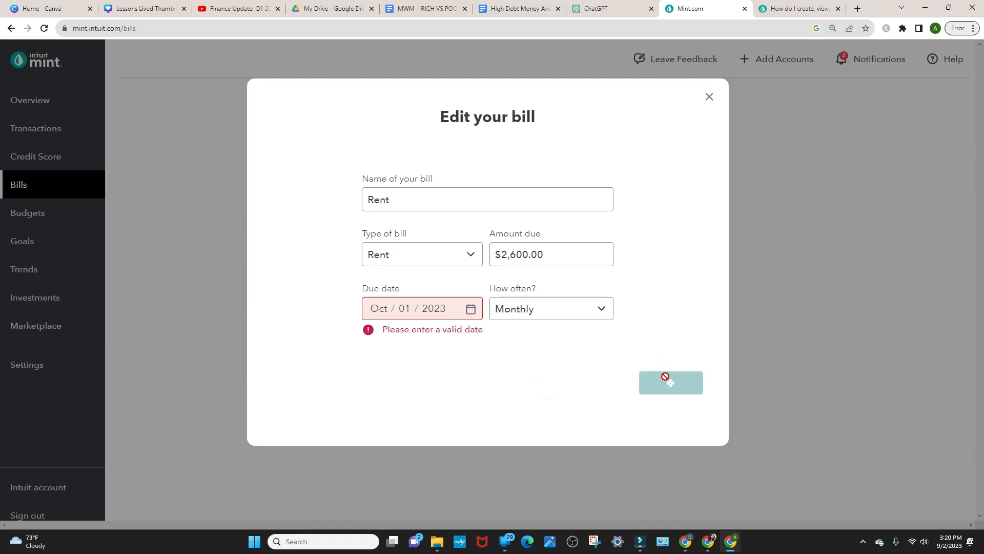
click(708, 95)
scroll(644, 283, down, 6)
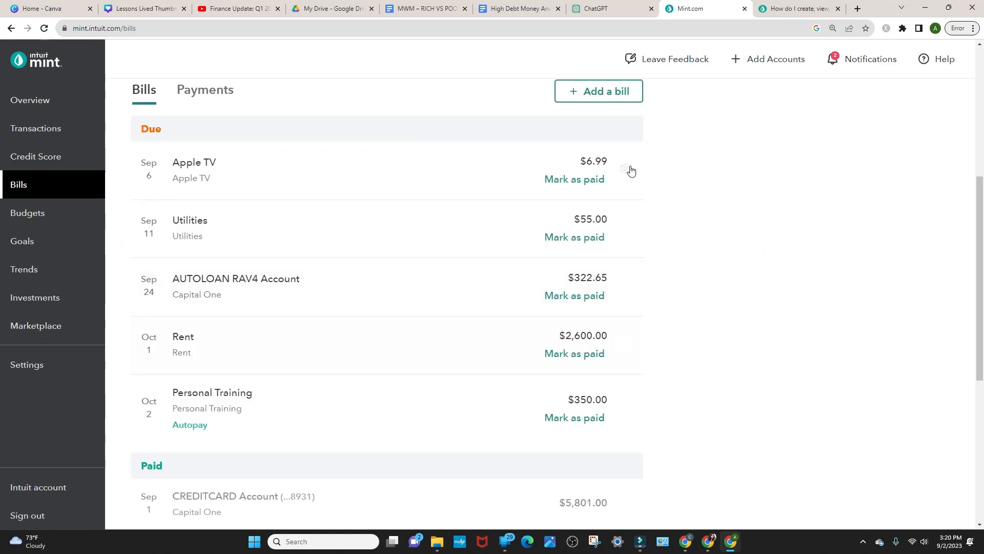
- Review all the billers listed in the Billers settings, and open the Hide Bills settings
click(73, 365)
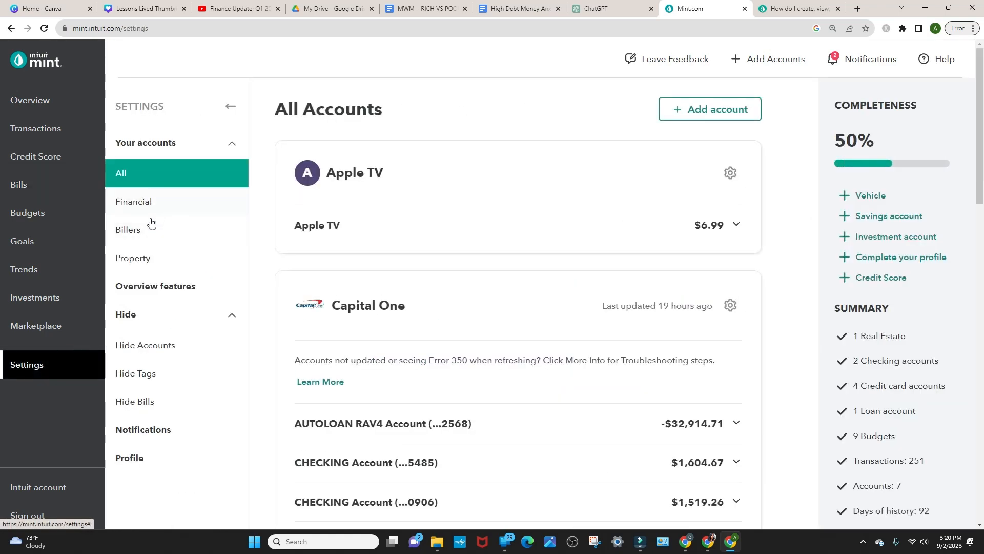
click(166, 227)
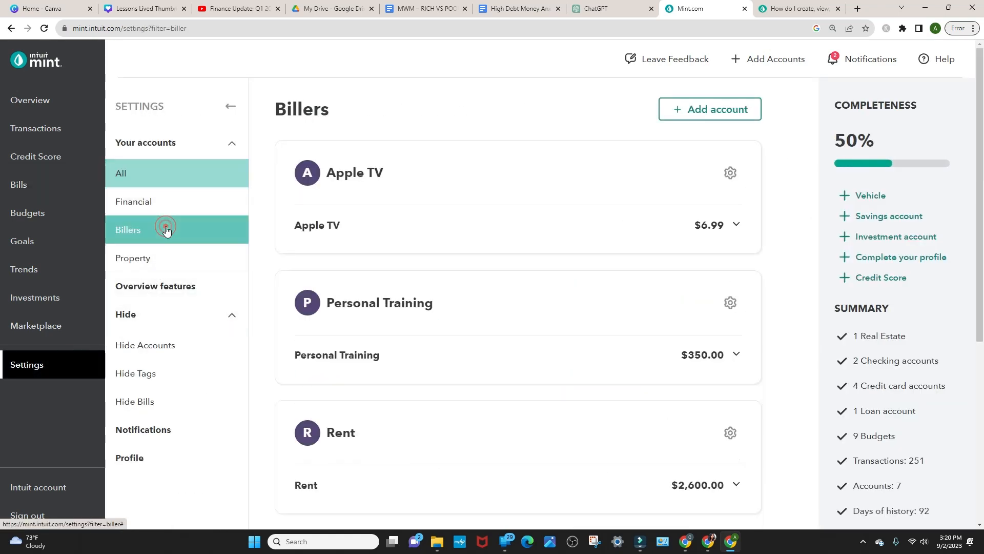
scroll(461, 267, down, 6)
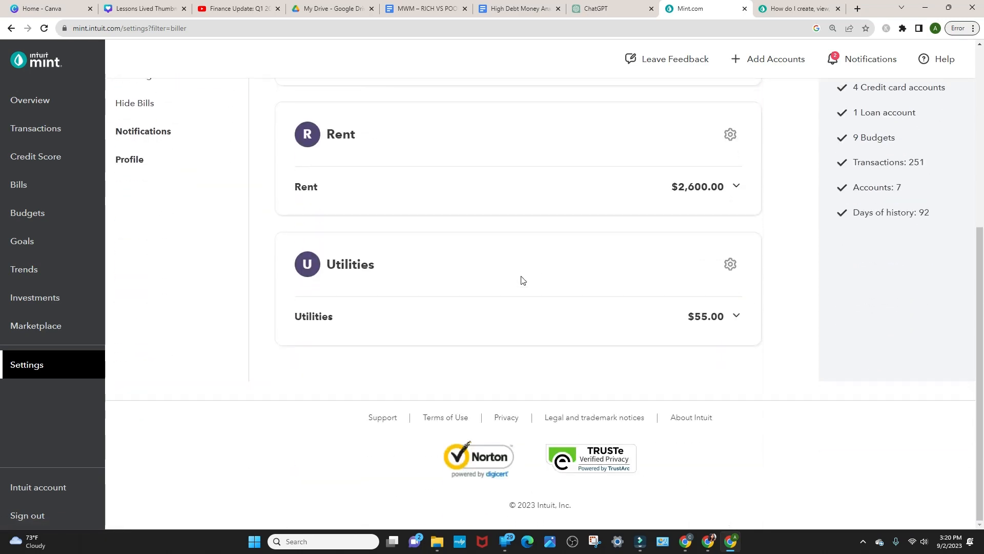
scroll(521, 277, up, 5)
scroll(524, 265, up, 1)
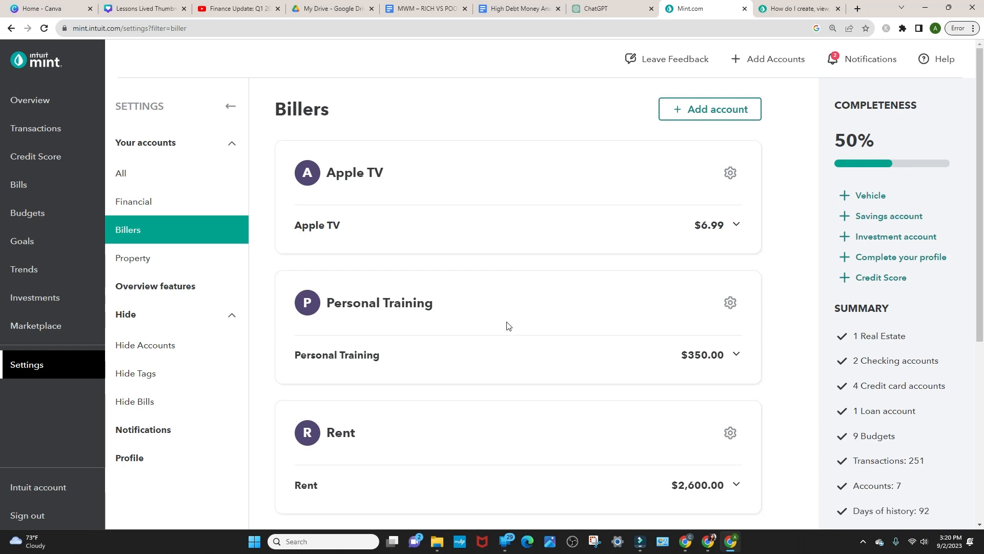
scroll(547, 294, down, 1)
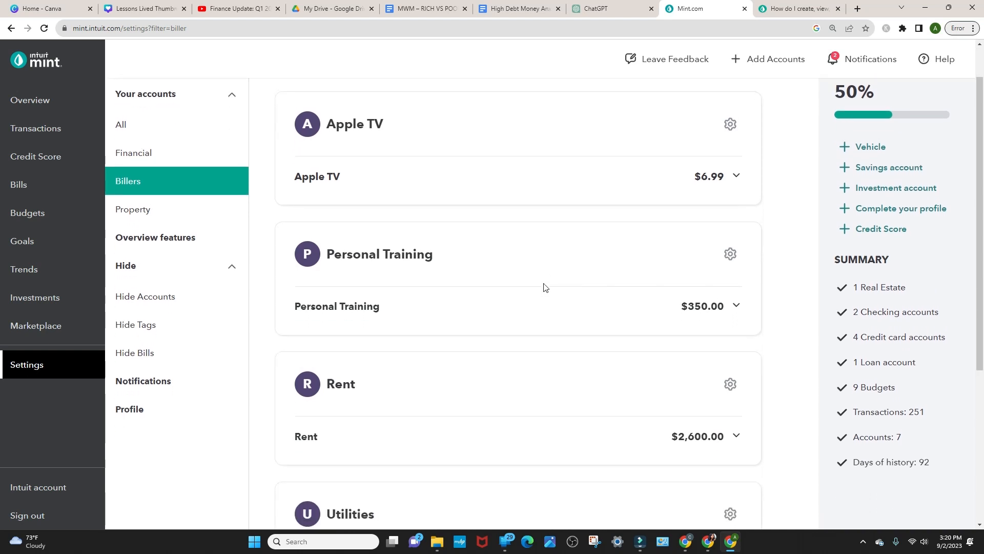
scroll(545, 287, up, 1)
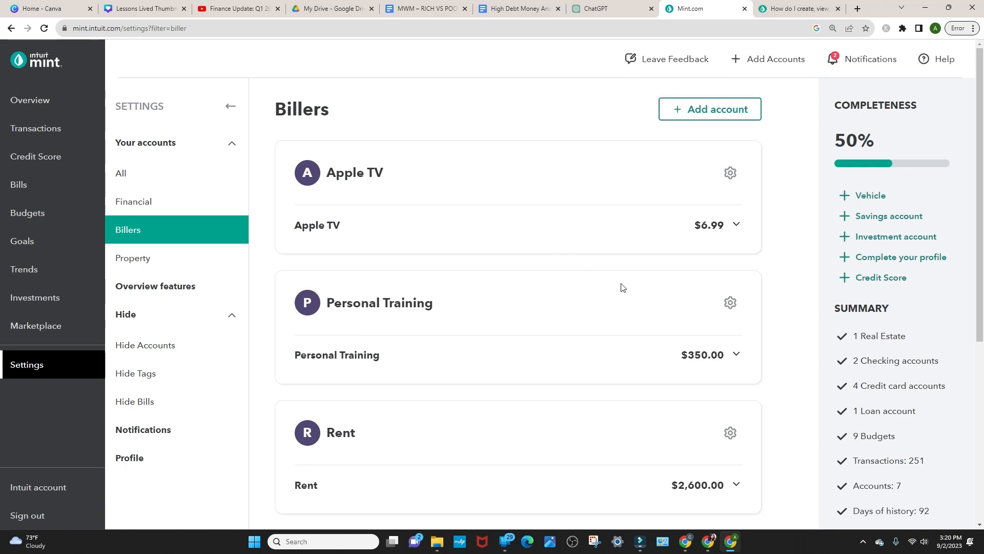
scroll(744, 192, down, 5)
scroll(743, 192, up, 5)
scroll(699, 229, down, 3)
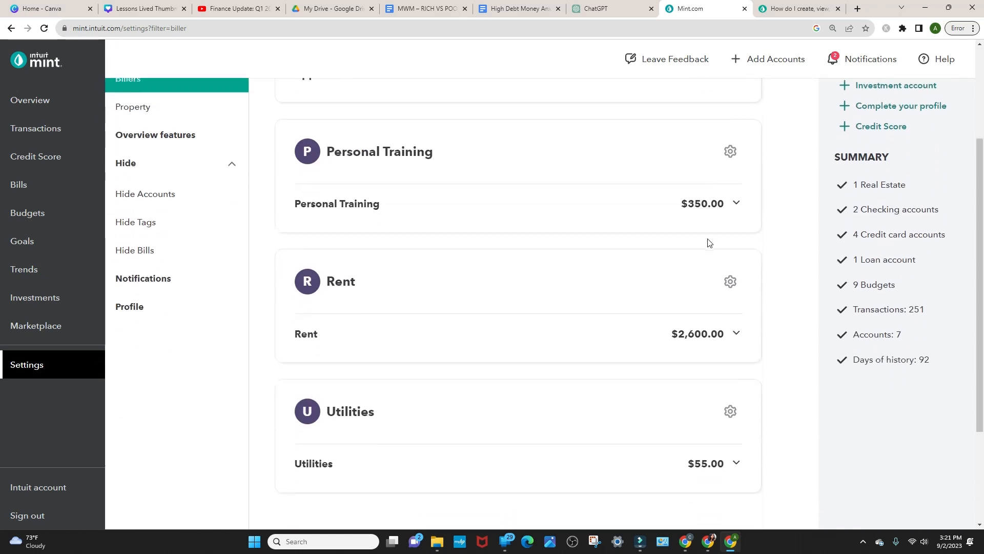
scroll(707, 229, up, 3)
scroll(710, 233, down, 5)
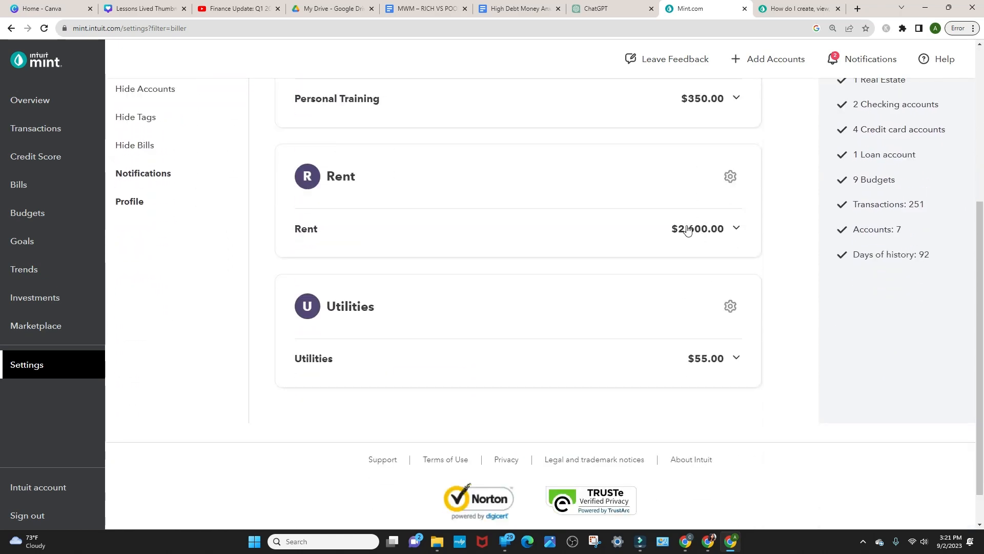
scroll(688, 226, up, 3)
click(163, 302)
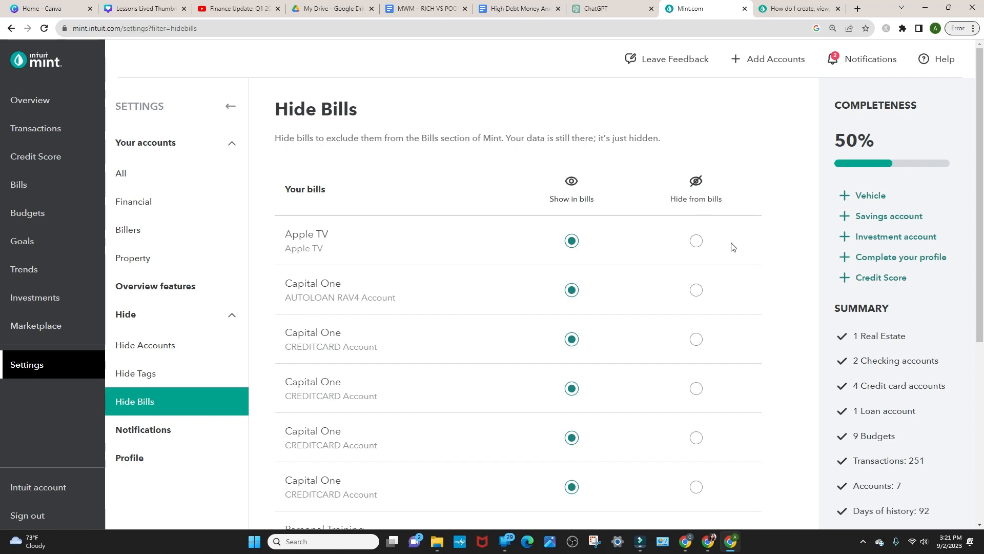
- Hide the last Capital One credit card account from bills, try to show it again, and dismiss the save notice
scroll(731, 251, down, 6)
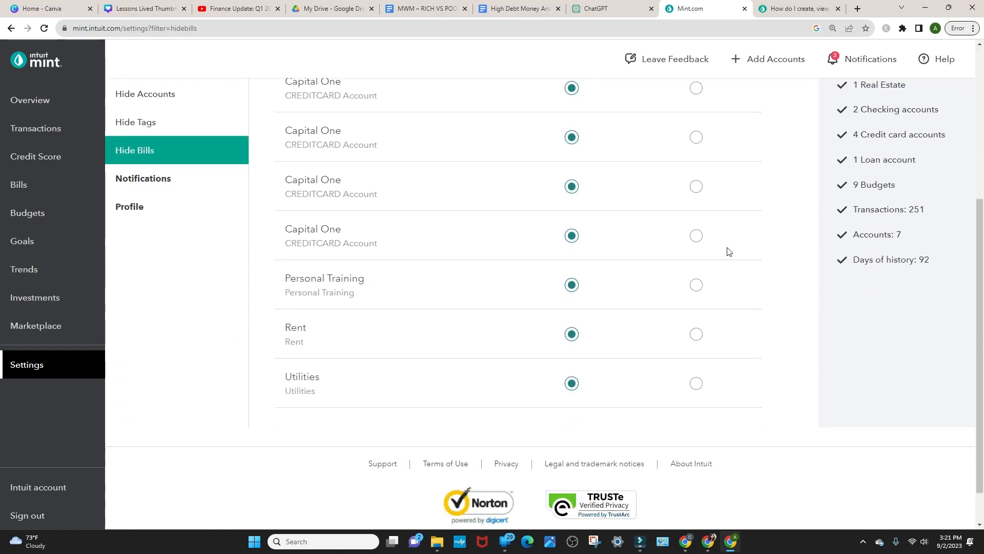
scroll(728, 253, up, 6)
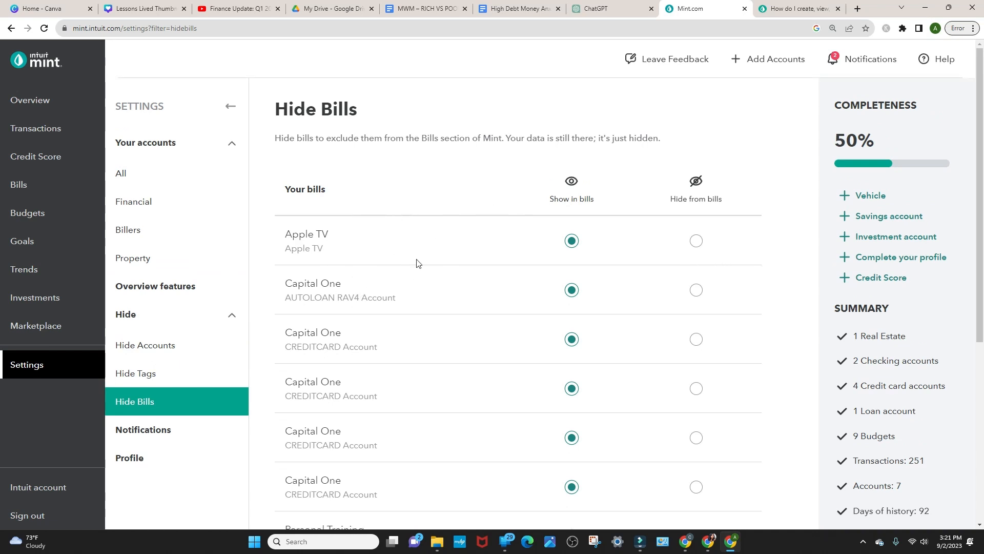
scroll(431, 257, down, 4)
scroll(440, 152, up, 1)
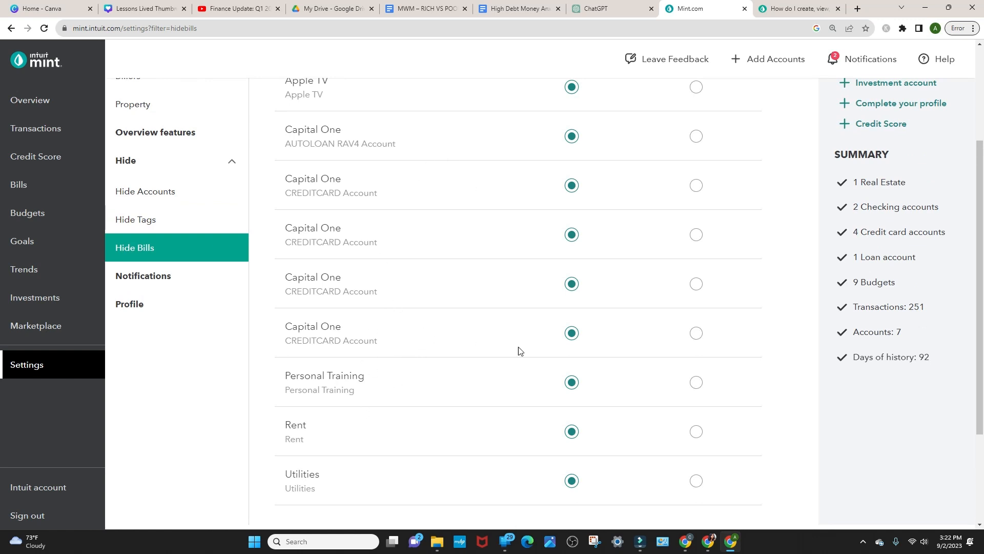
click(696, 334)
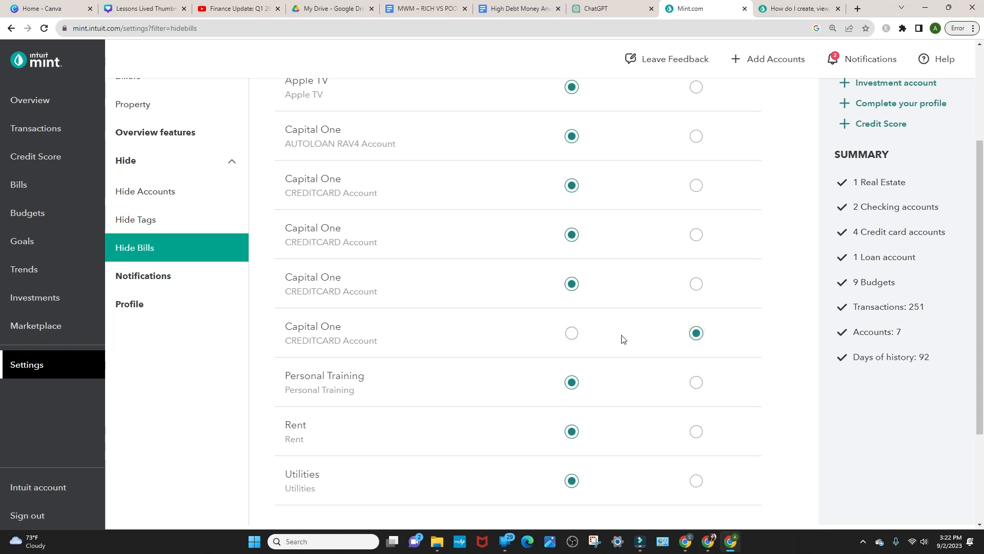
click(575, 335)
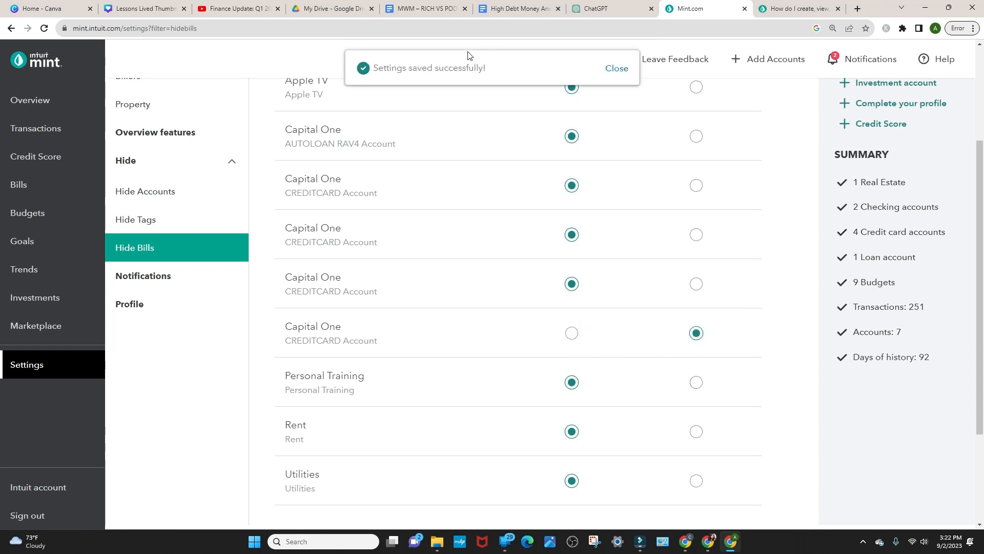
click(618, 70)
scroll(654, 215, up, 3)
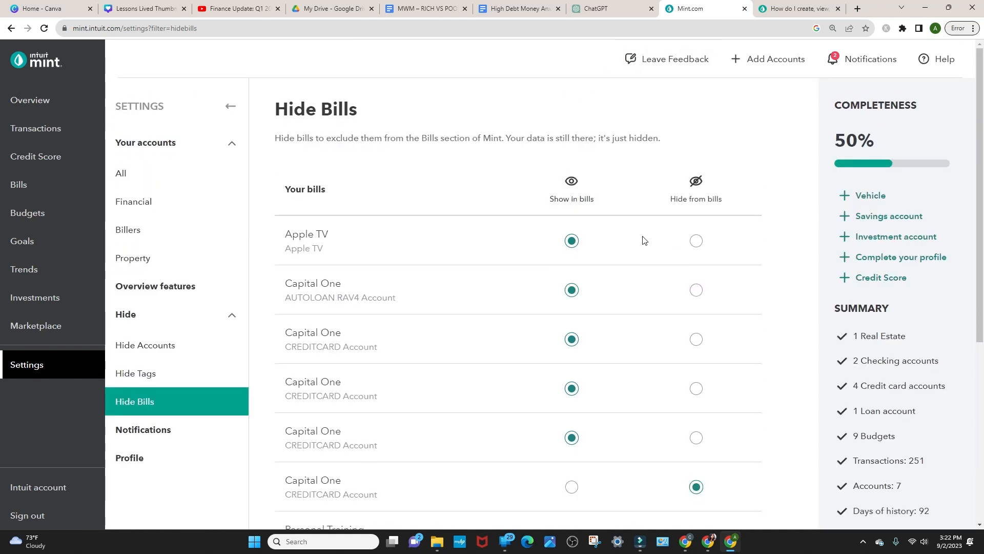
- Return to the bills overview and check the calendar's bills due on September 6, 11 and 24, 2023
click(125, 314)
click(26, 188)
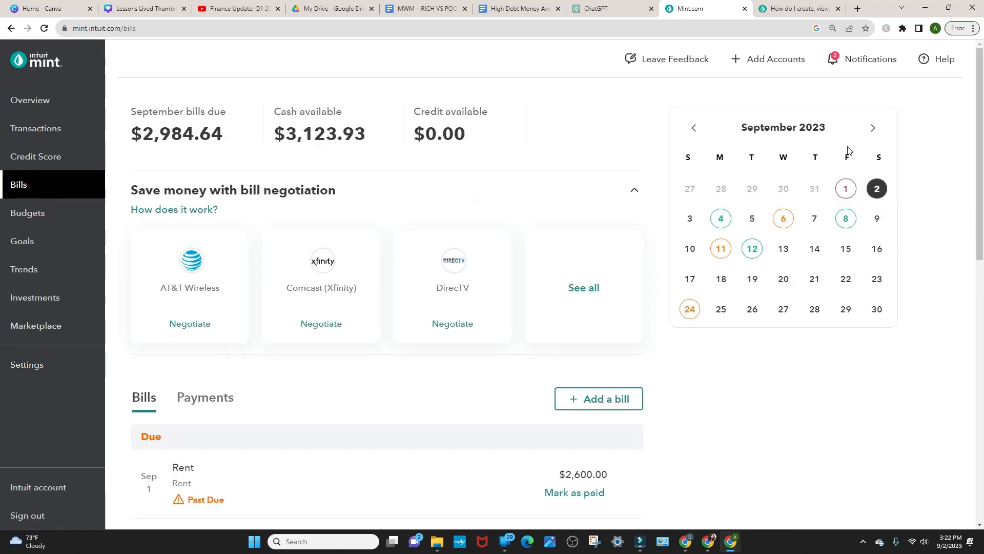
click(786, 227)
click(787, 226)
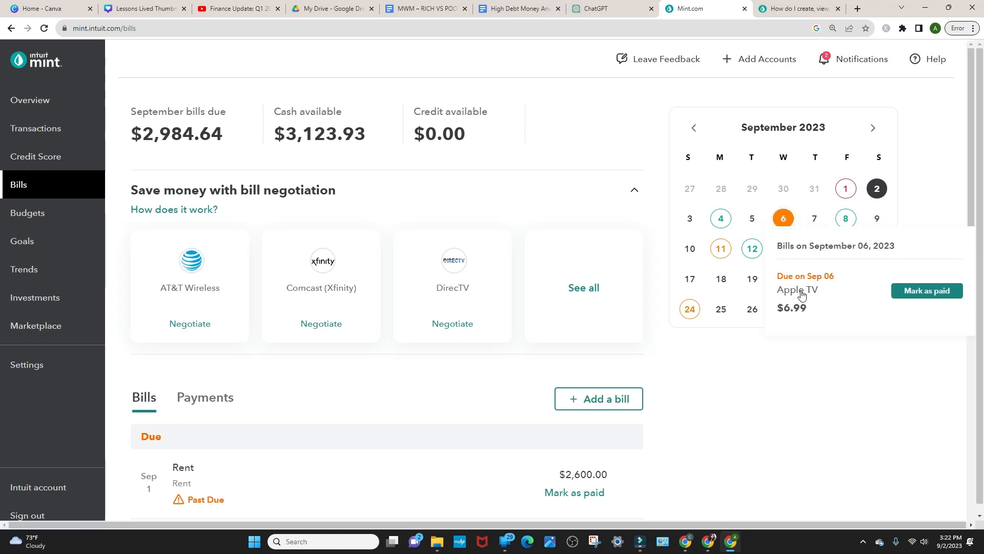
click(806, 372)
click(723, 255)
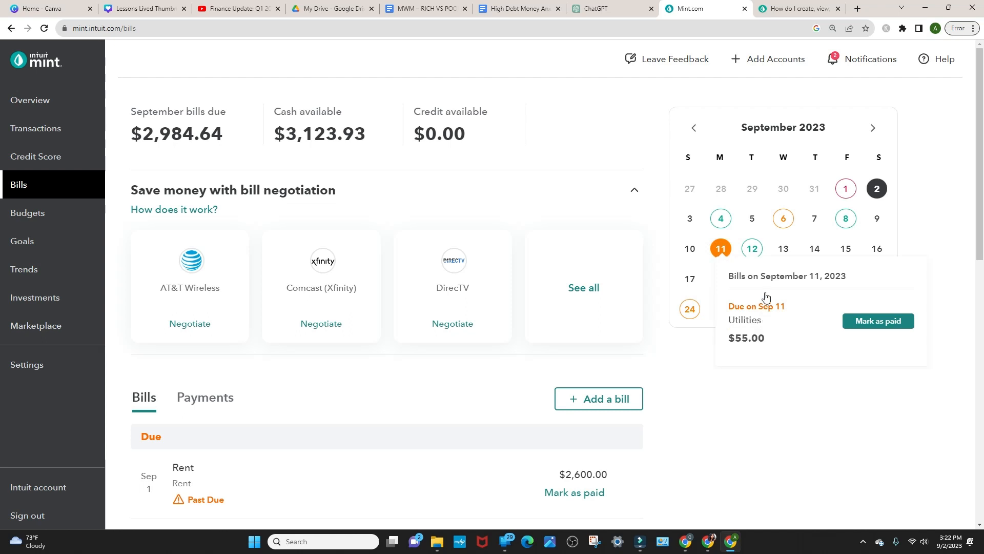
click(729, 392)
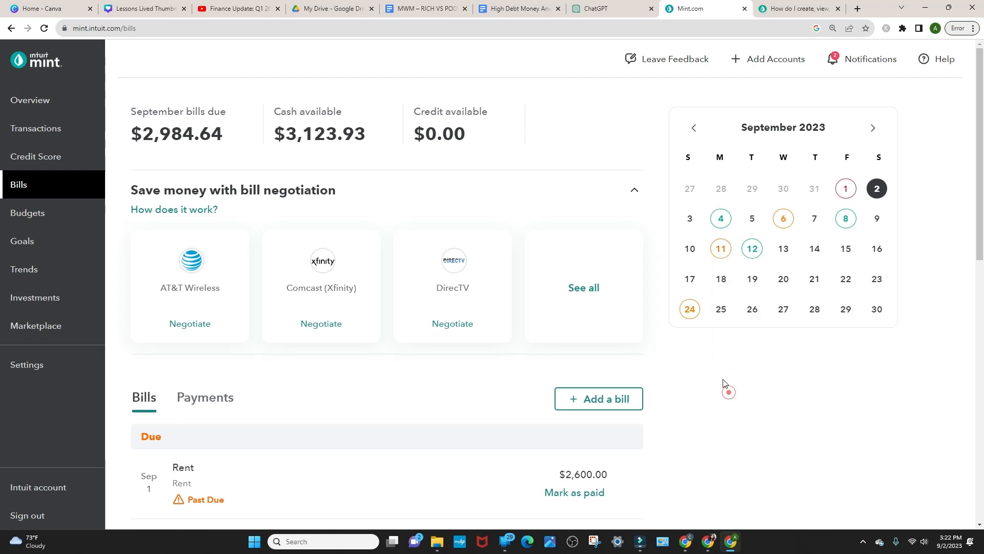
click(692, 310)
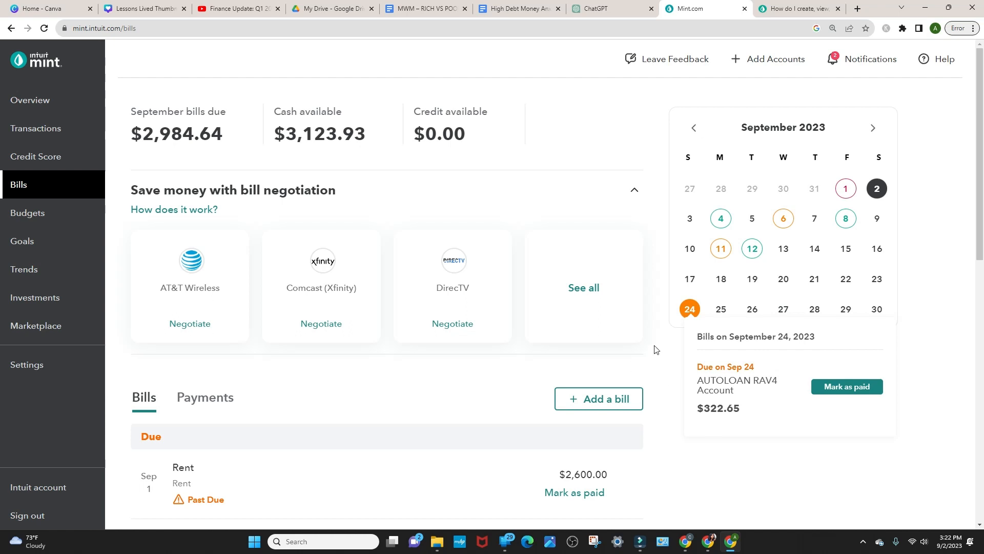
click(945, 284)
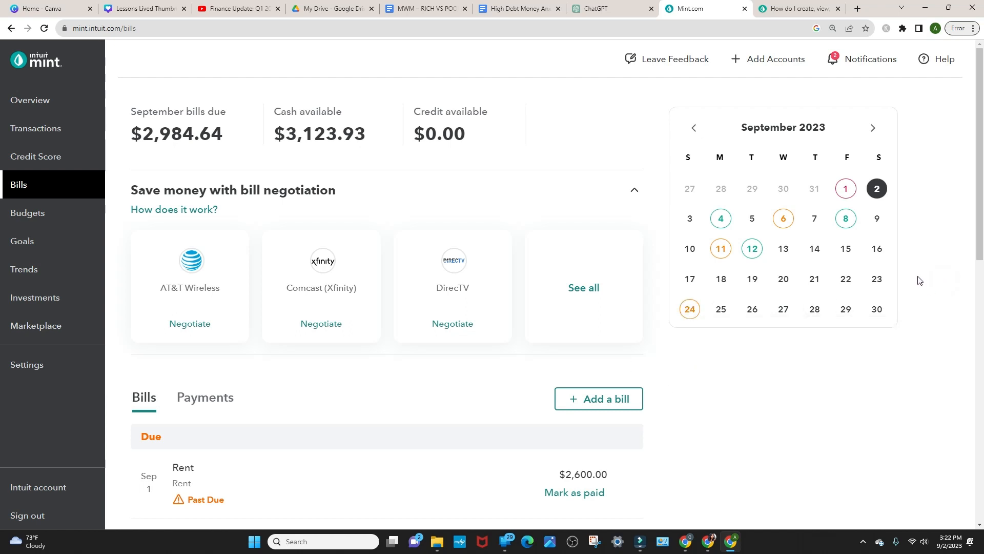
- Review the list of due bills from Rent through Personal Training
scroll(923, 287, down, 3)
scroll(923, 287, down, 2)
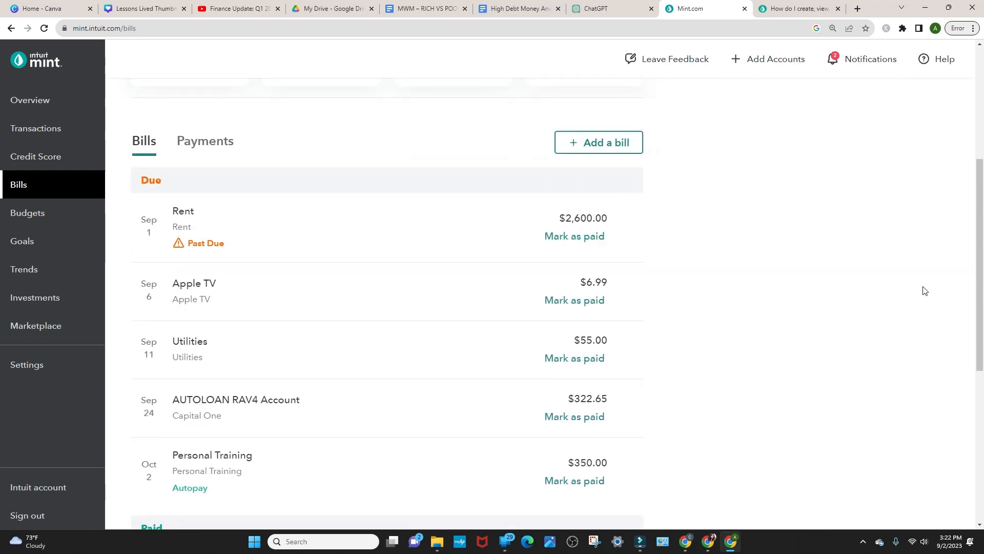
scroll(922, 298, up, 5)
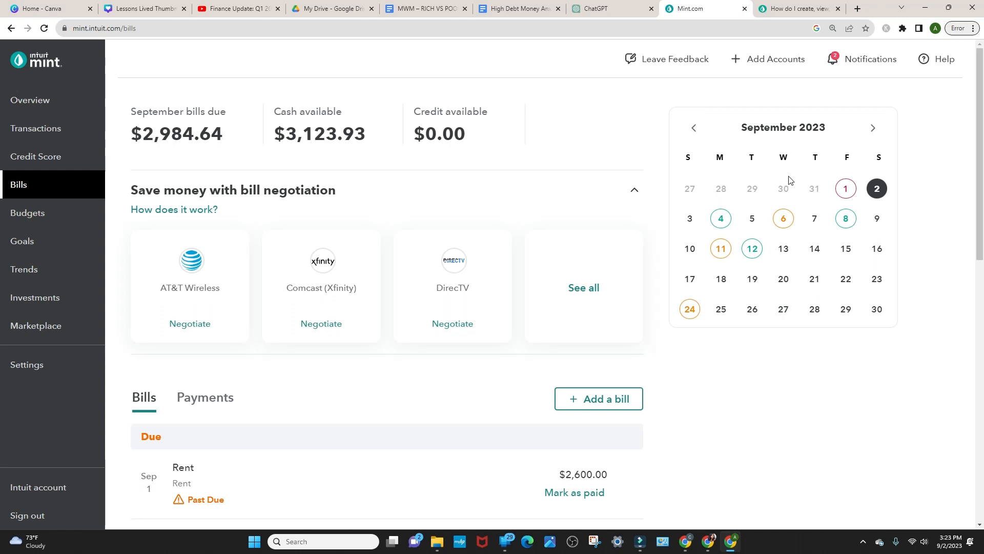
- Browse the bill calendar from September to October 2023, and return it to September 2023
click(871, 131)
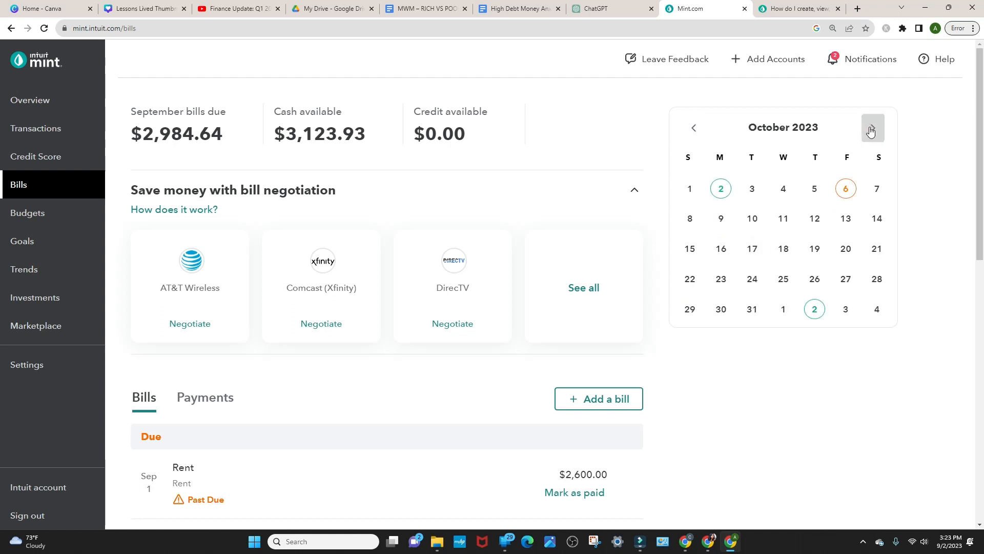
click(871, 131)
click(871, 130)
click(871, 131)
click(880, 134)
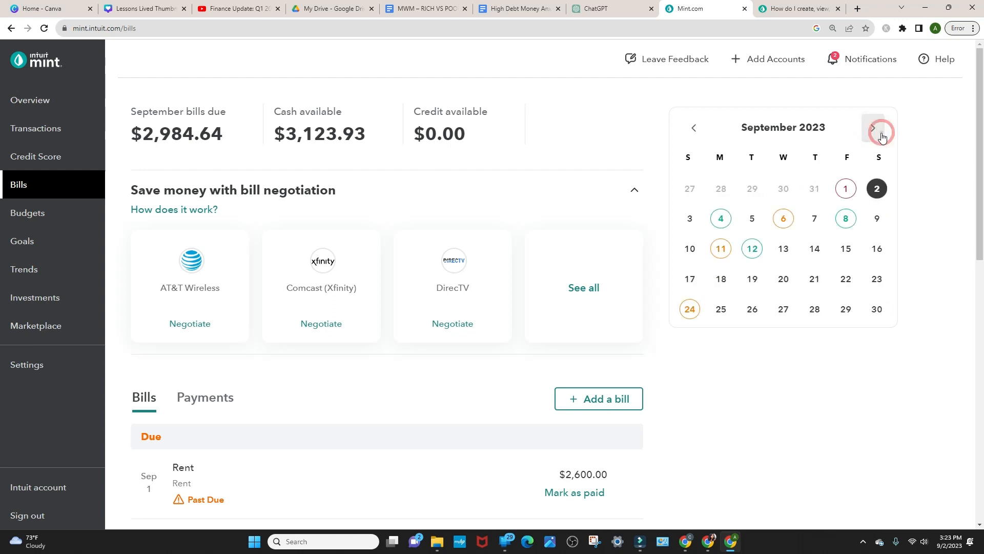